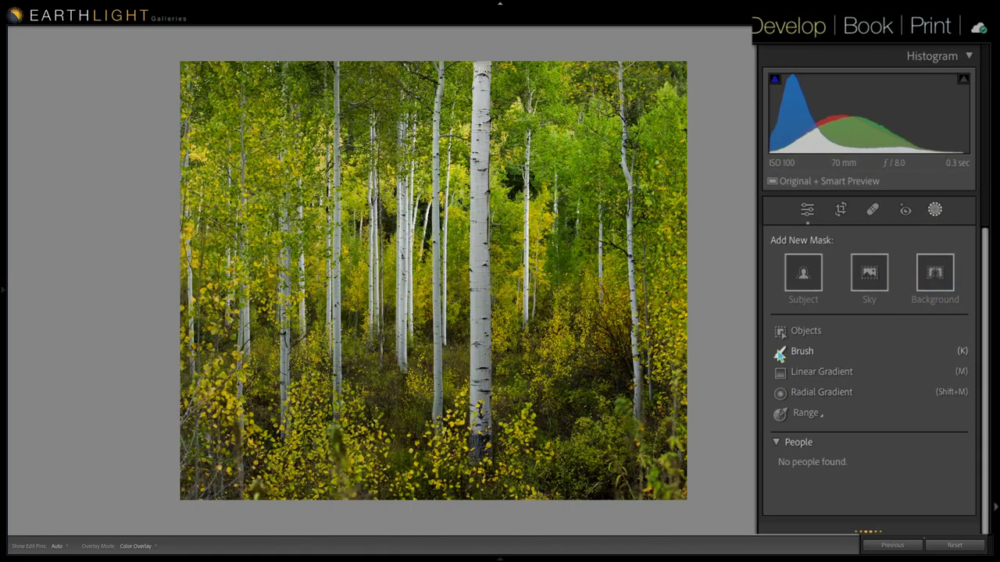
Paint an Auto Mask brush selection over the yellow leaves and set its exposure to 0.67 and saturation to 39
left_click(784, 352)
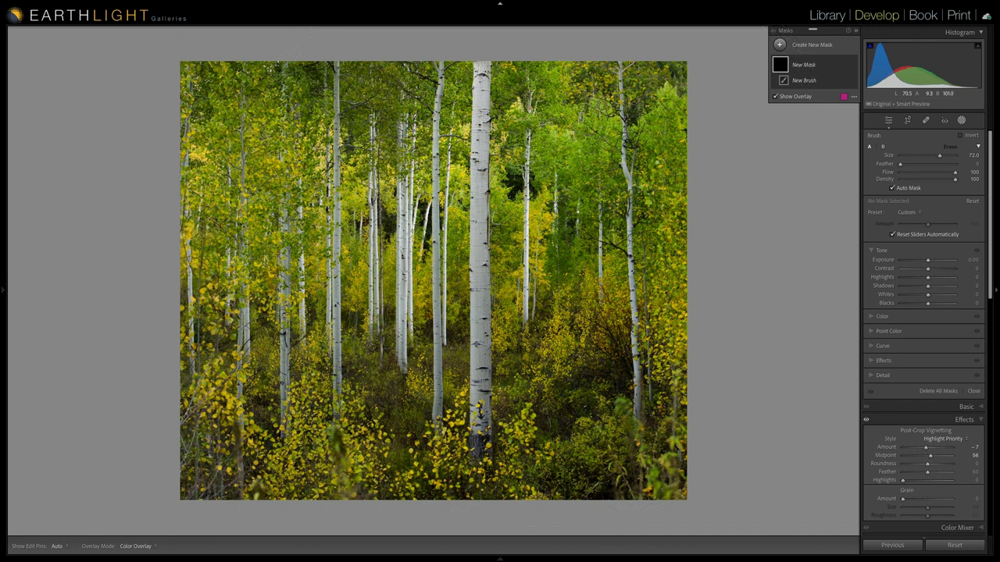
left_click(548, 220)
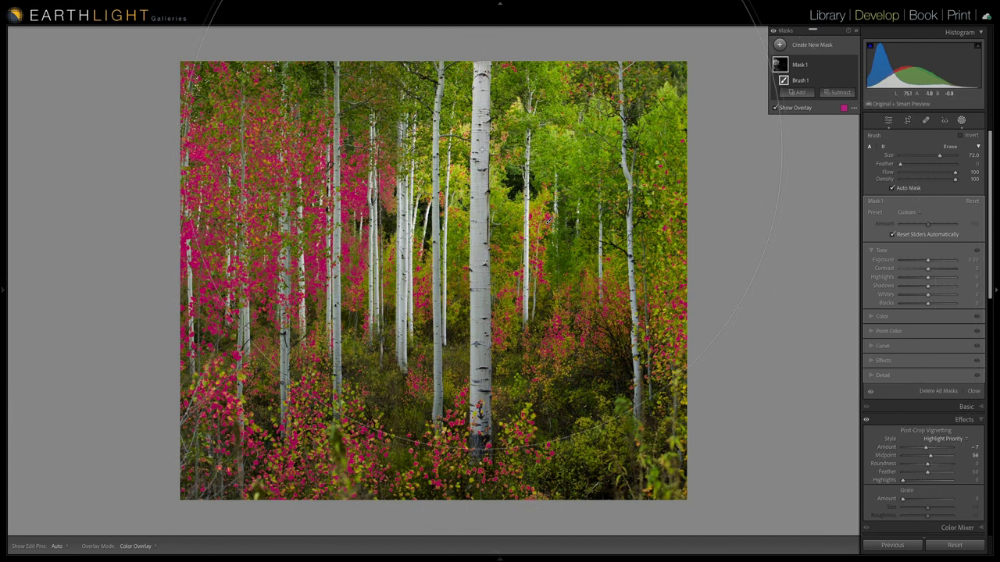
left_click_drag(928, 260, 932, 261)
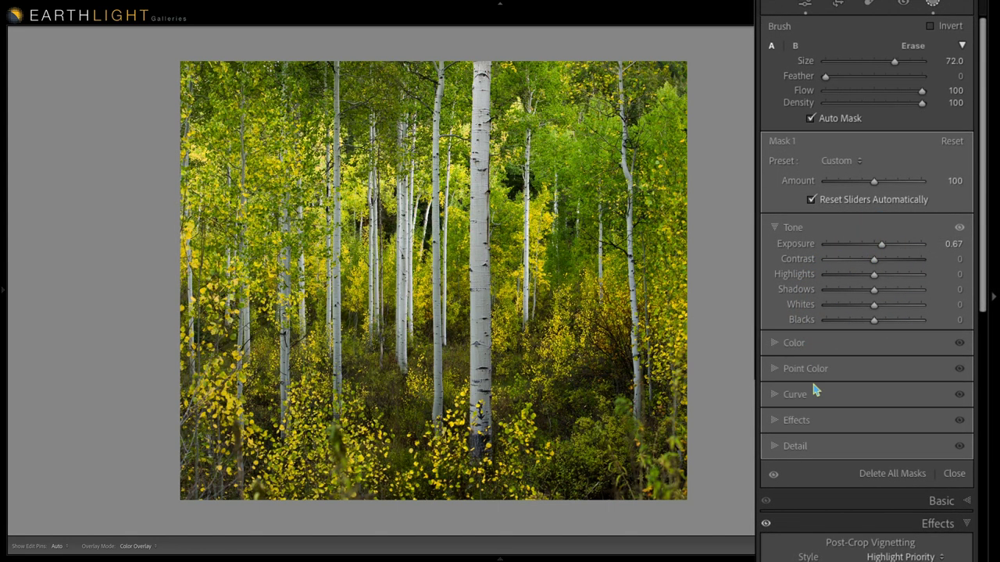
left_click(777, 343)
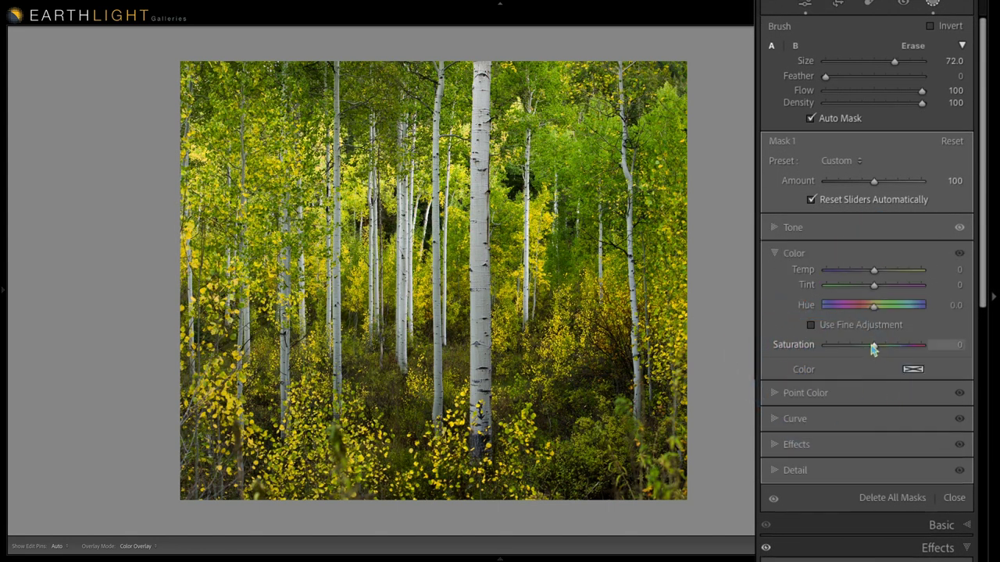
left_click_drag(873, 351, 893, 349)
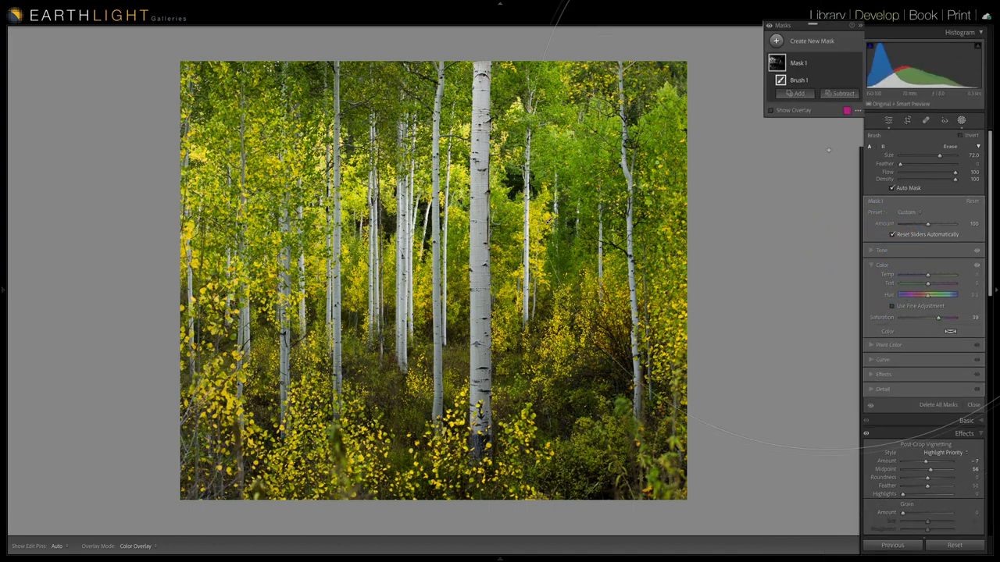
Create a second brush mask and paint the green foliage and undergrowth across the whole forest scene
left_click(776, 40)
left_click(859, 126)
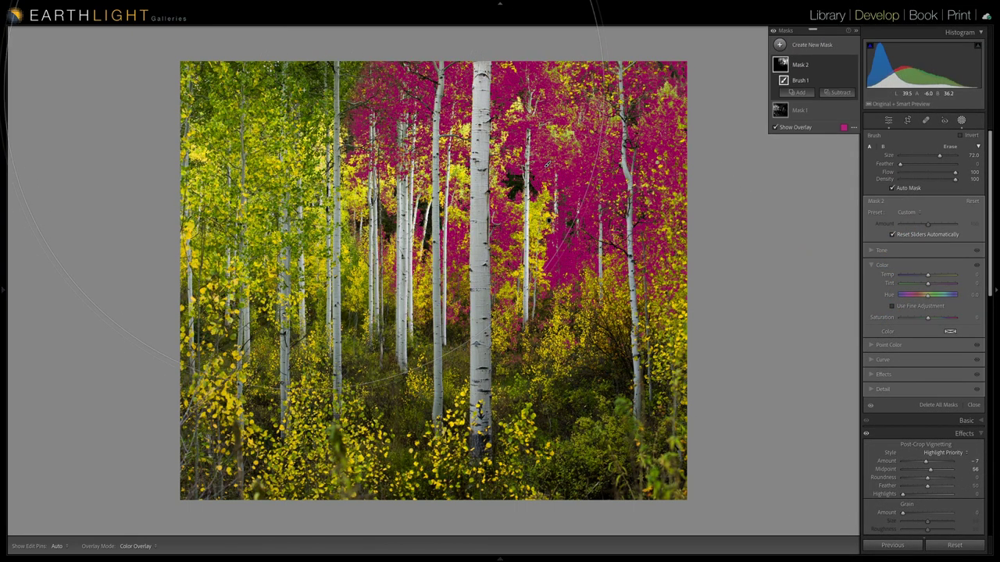
left_click(304, 89)
left_click(352, 352)
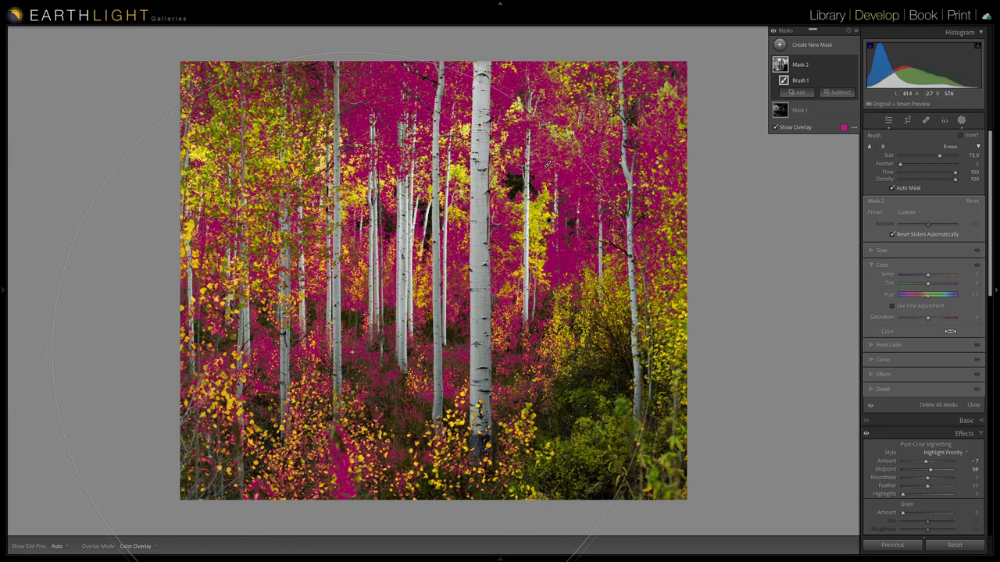
left_click(589, 424)
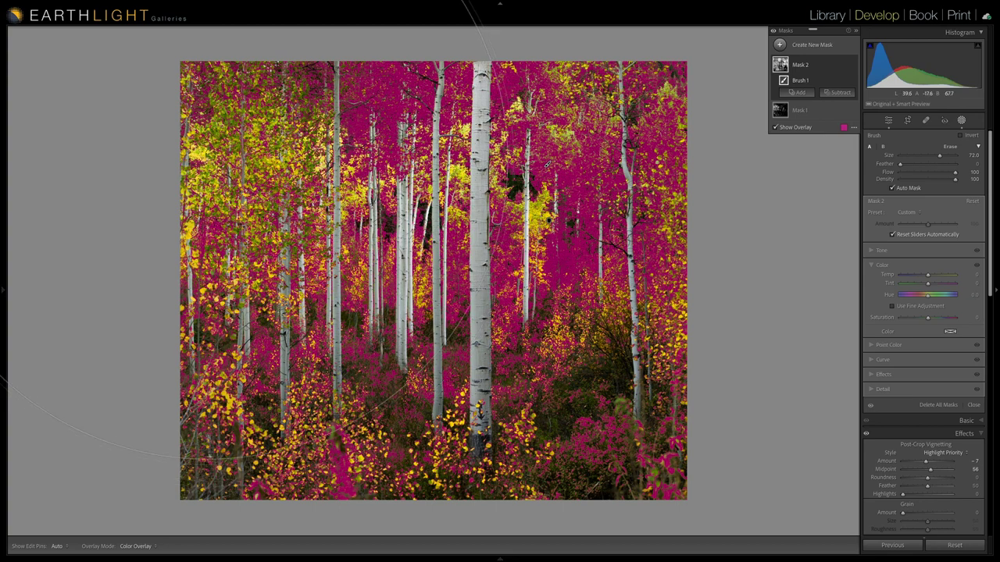
left_click(206, 164)
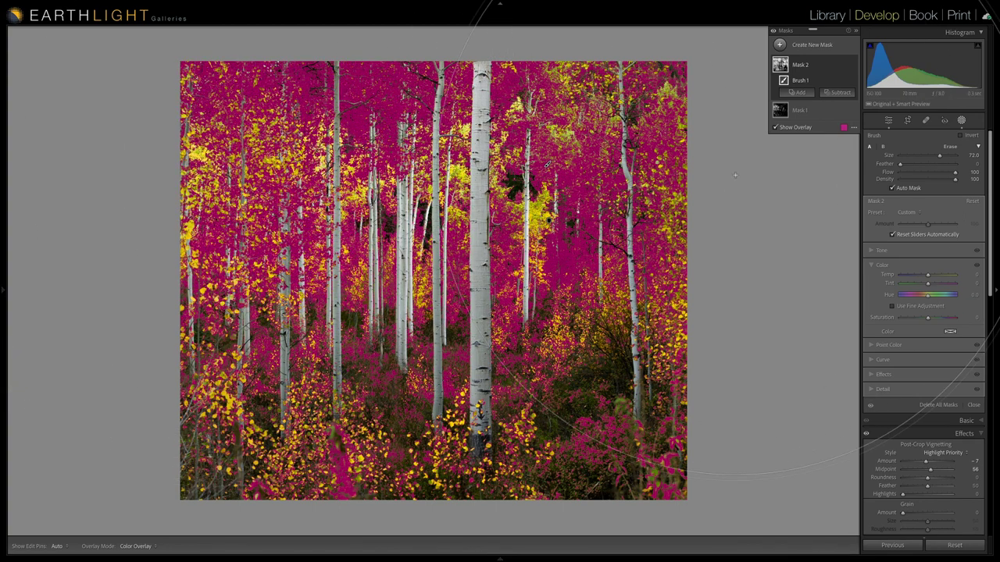
Set the green foliage mask's exposure to -0.41 and saturation to 34
left_click_drag(880, 246, 869, 245)
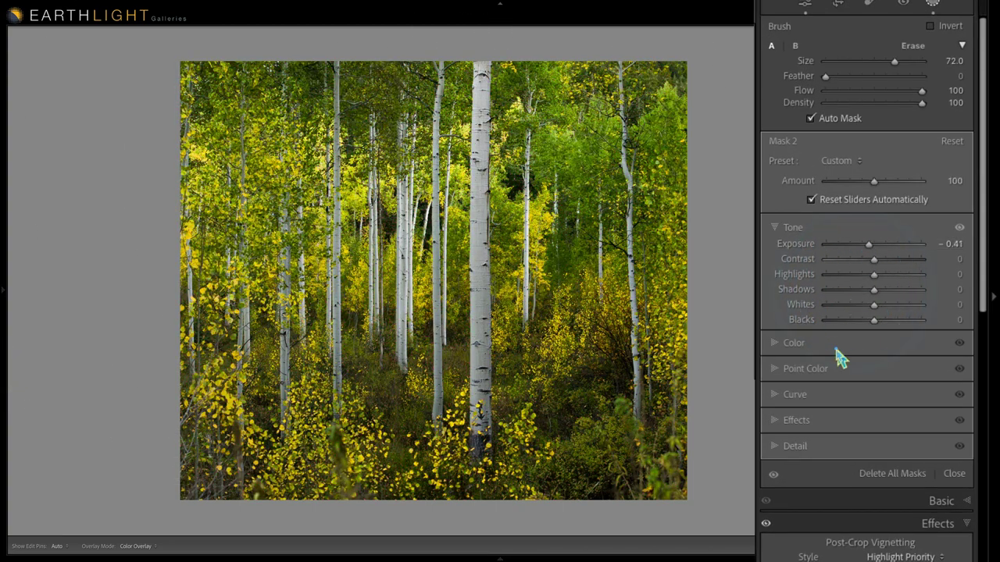
left_click(781, 342)
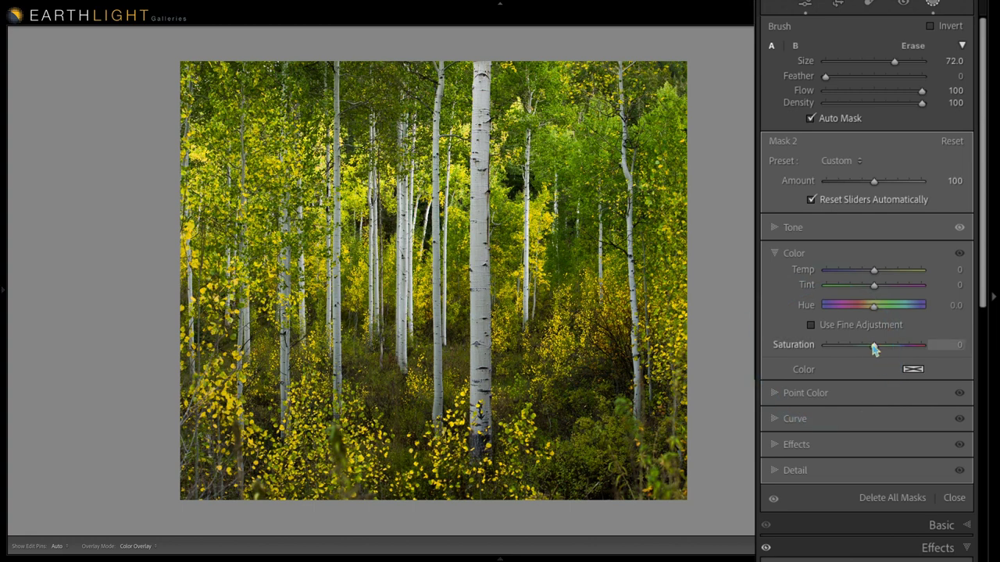
left_click_drag(874, 346, 891, 345)
Create a third brush mask at size 46 and paint over the white aspen trunks across the photo
left_click(754, 39)
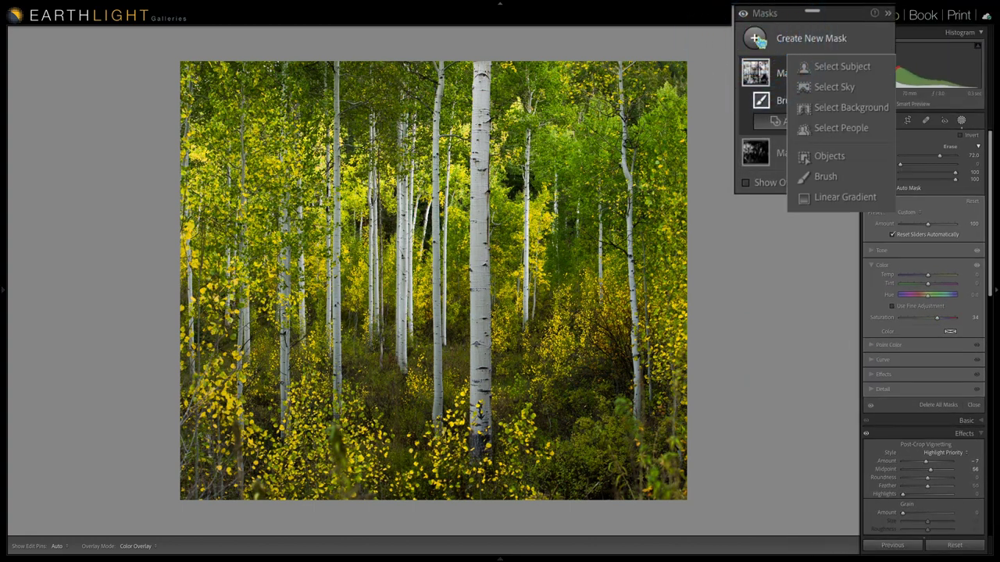
left_click(825, 177)
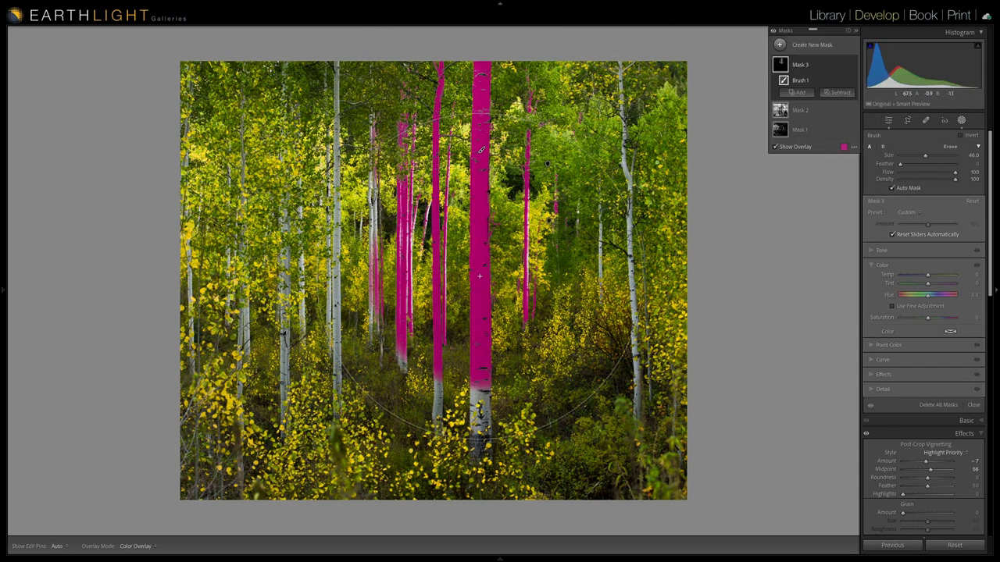
left_click_drag(479, 276, 475, 396)
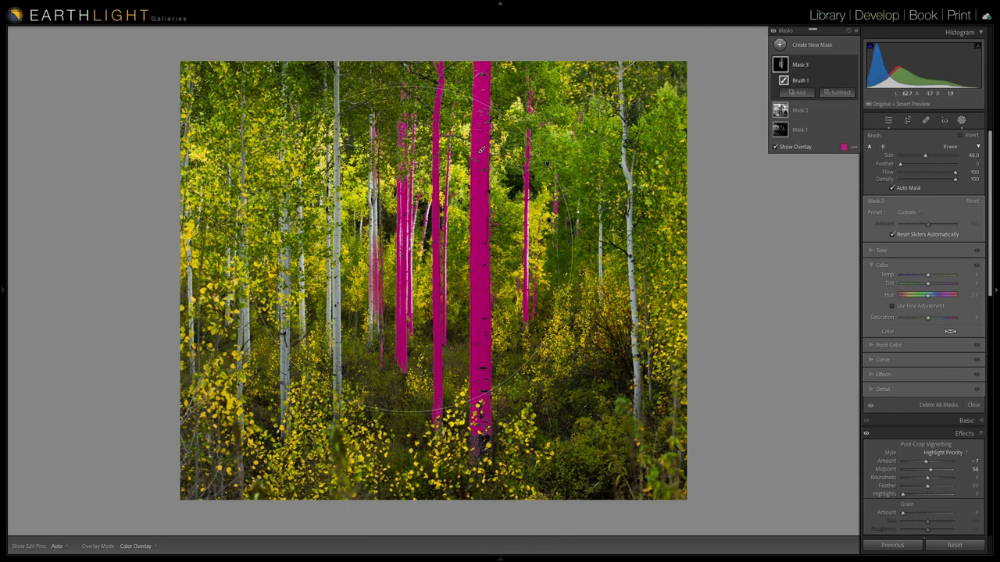
left_click(404, 250)
left_click(337, 359)
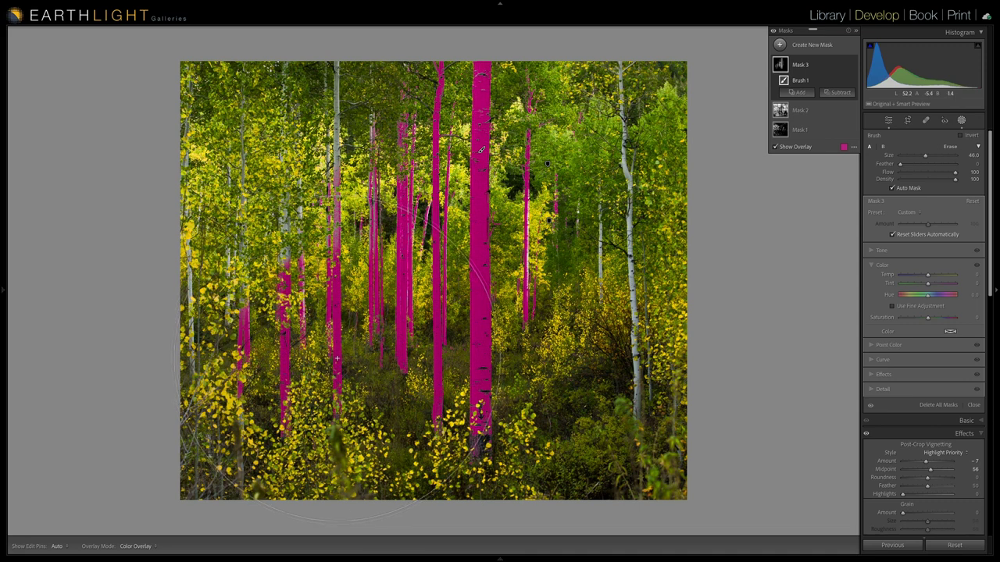
left_click(283, 225)
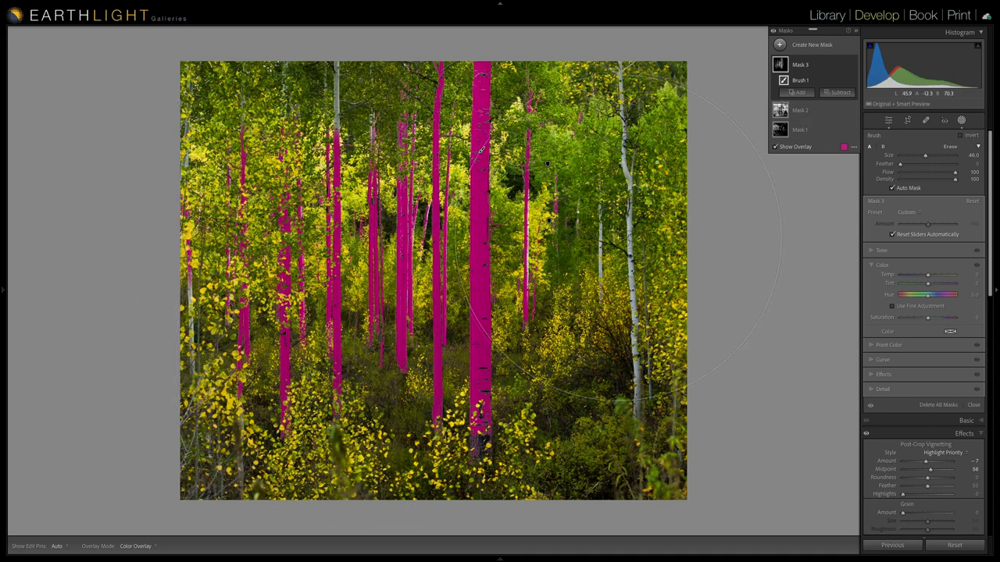
left_click(619, 236)
left_click(629, 341)
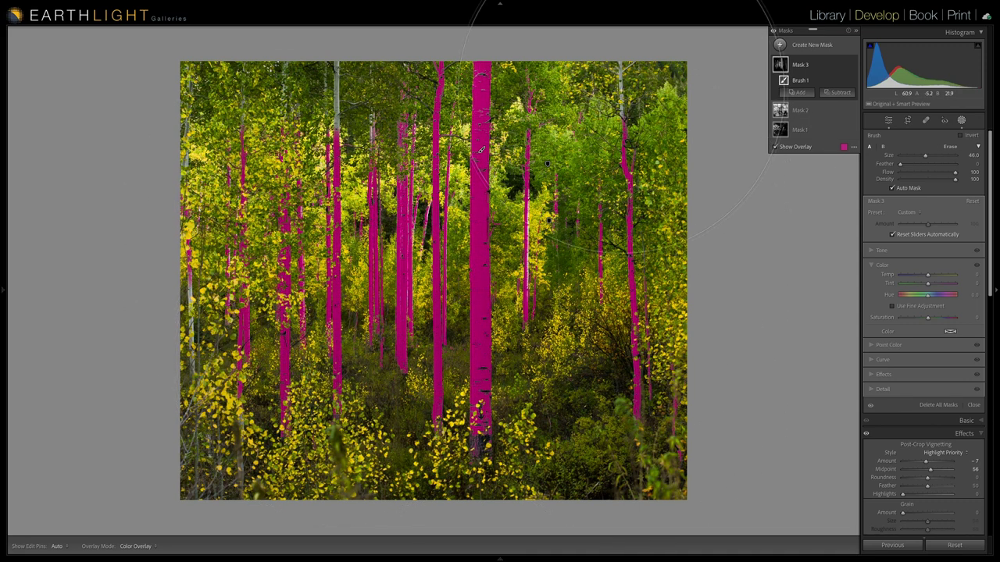
Raise the trunk mask's exposure slightly and compare the photo with its unedited version
left_click(894, 251)
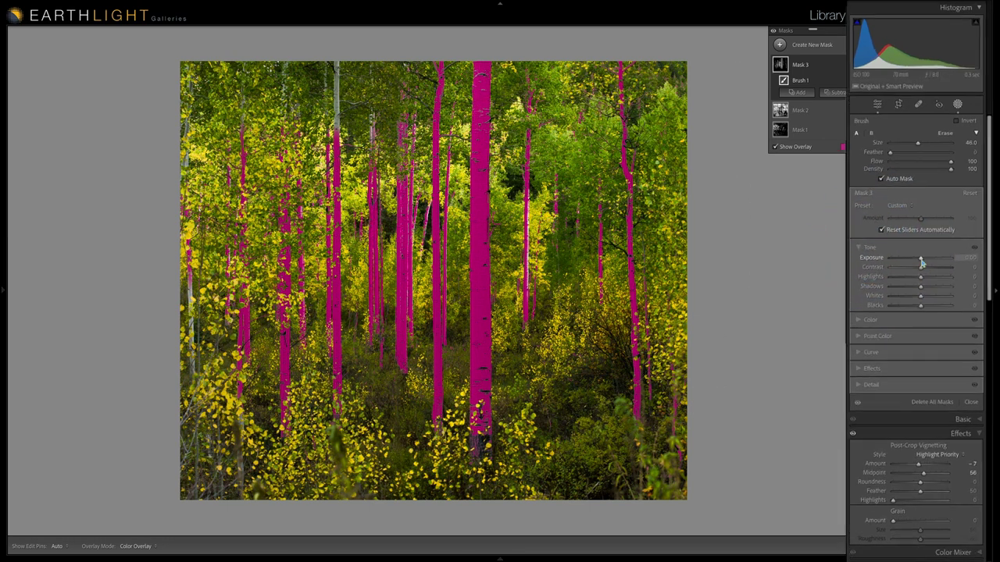
left_click_drag(874, 247, 879, 247)
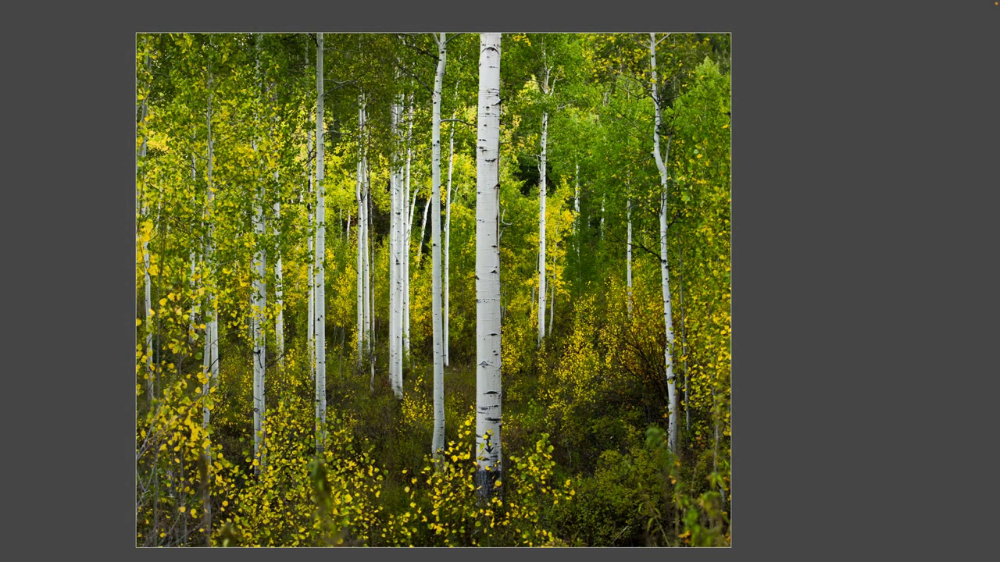
key("backslash")
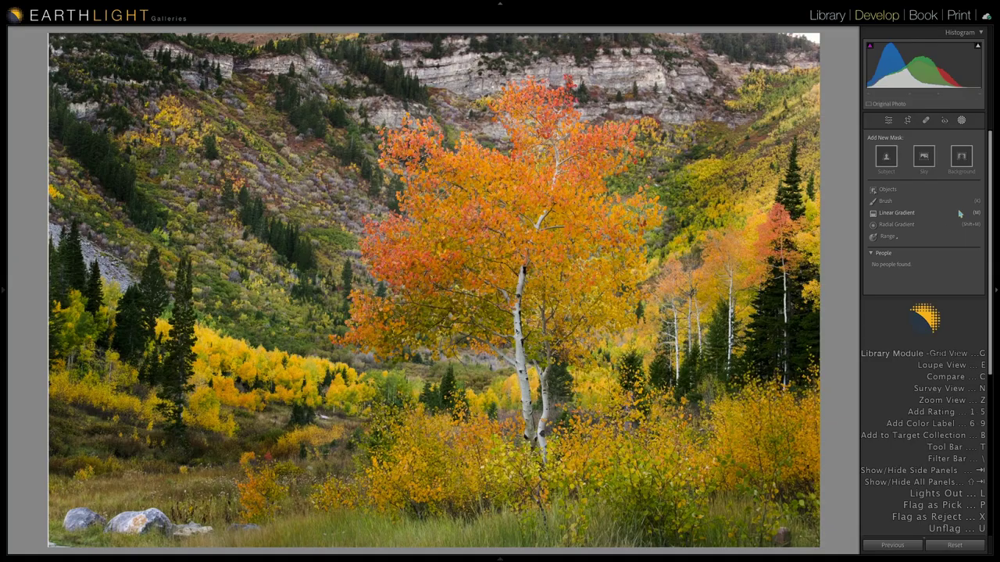
Create a brush mask without Auto Mask and paint over the large orange tree's whole canopy, ending at size 18
left_click(892, 206)
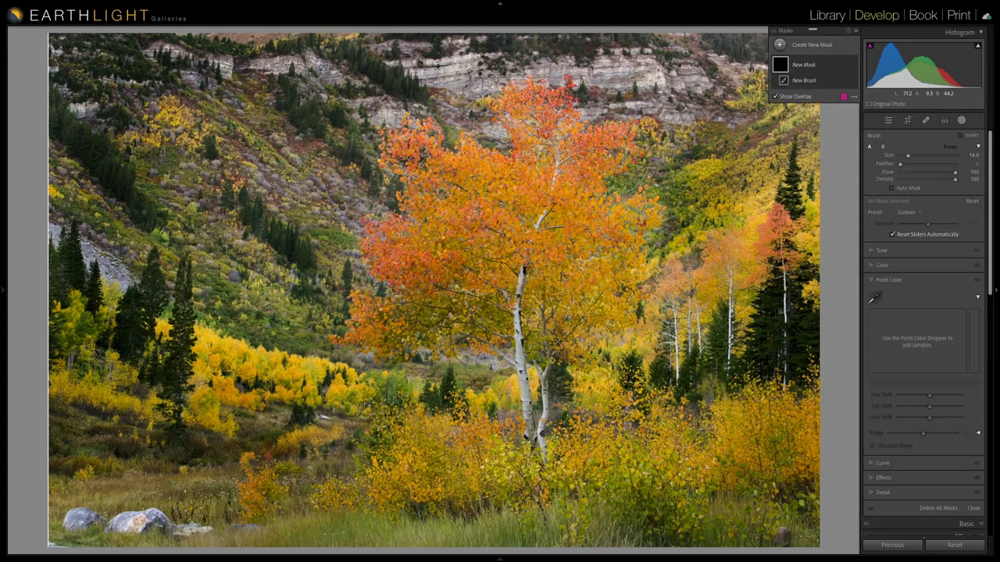
mouse_move(613, 149)
left_mouse_down()
mouse_move(572, 155)
mouse_move(554, 116)
mouse_move(533, 114)
mouse_move(525, 100)
mouse_move(501, 105)
mouse_move(536, 160)
mouse_move(456, 164)
mouse_move(406, 135)
mouse_move(412, 191)
left_mouse_up()
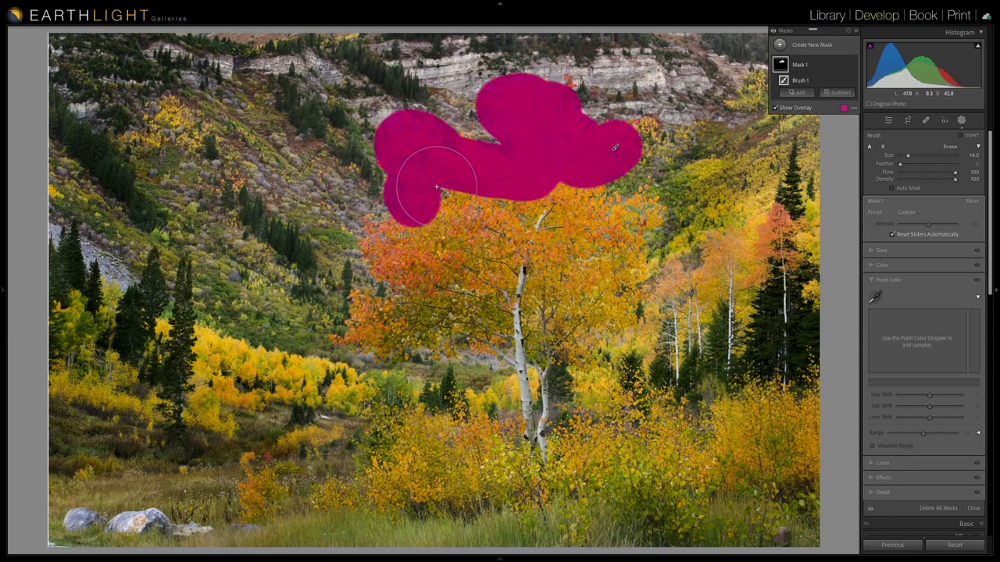
scroll(433, 192, "down", 6)
scroll(432, 198, "up", 8)
scroll(431, 198, "down", 5)
mouse_move(432, 198)
left_mouse_down()
mouse_move(451, 218)
mouse_move(440, 235)
mouse_move(418, 243)
mouse_move(390, 232)
mouse_move(385, 257)
mouse_move(410, 307)
mouse_move(371, 306)
mouse_move(358, 329)
mouse_move(510, 343)
mouse_move(565, 341)
mouse_move(606, 325)
mouse_move(617, 271)
mouse_move(608, 221)
mouse_move(640, 200)
mouse_move(501, 215)
mouse_move(509, 235)
mouse_move(476, 280)
mouse_move(488, 297)
mouse_move(458, 277)
mouse_move(548, 304)
mouse_move(573, 292)
left_mouse_up()
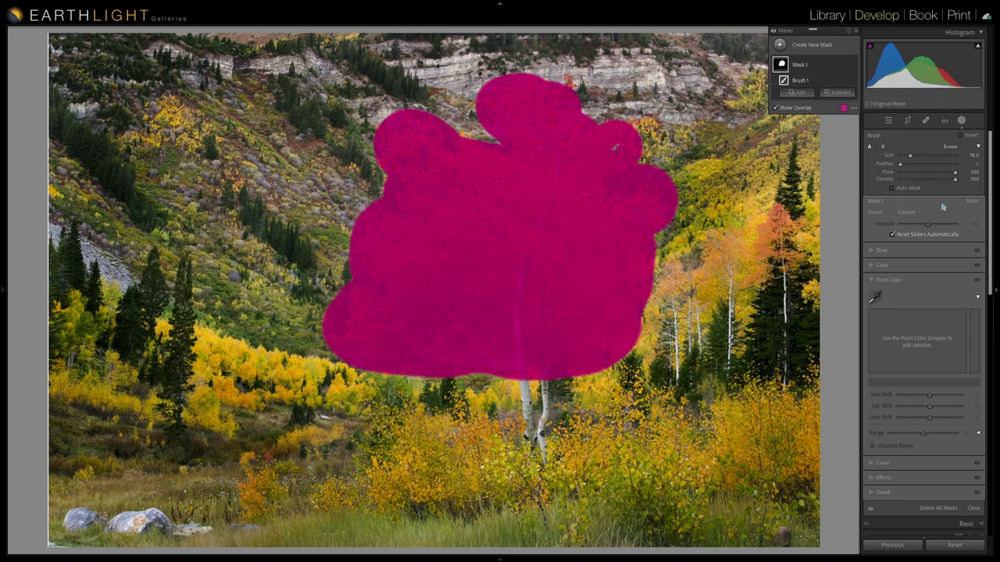
Sample an orange leaf with the Point Color dropper and shift that colour's hue in the negative direction
left_click(875, 297)
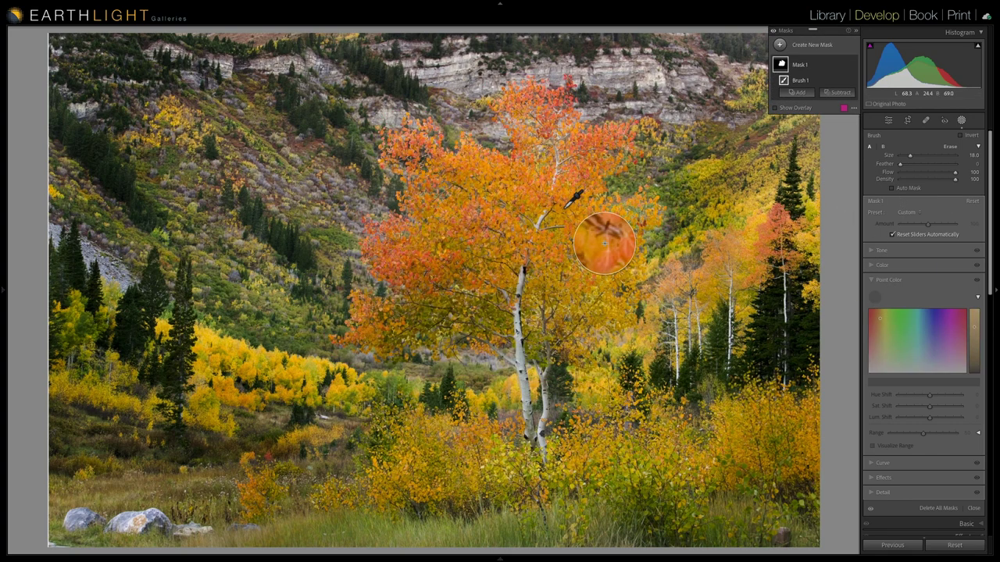
left_click(597, 246)
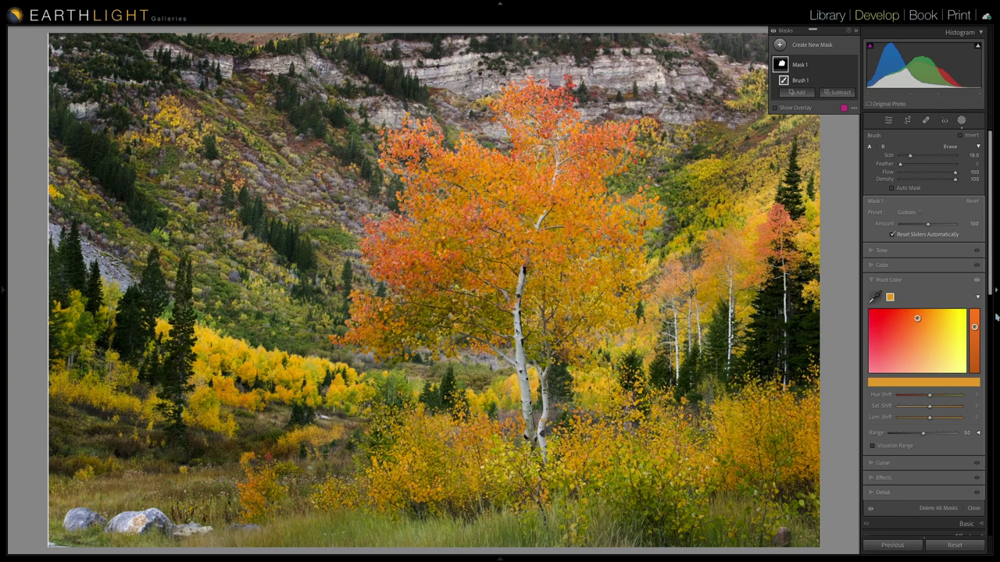
left_click_drag(929, 395, 885, 397)
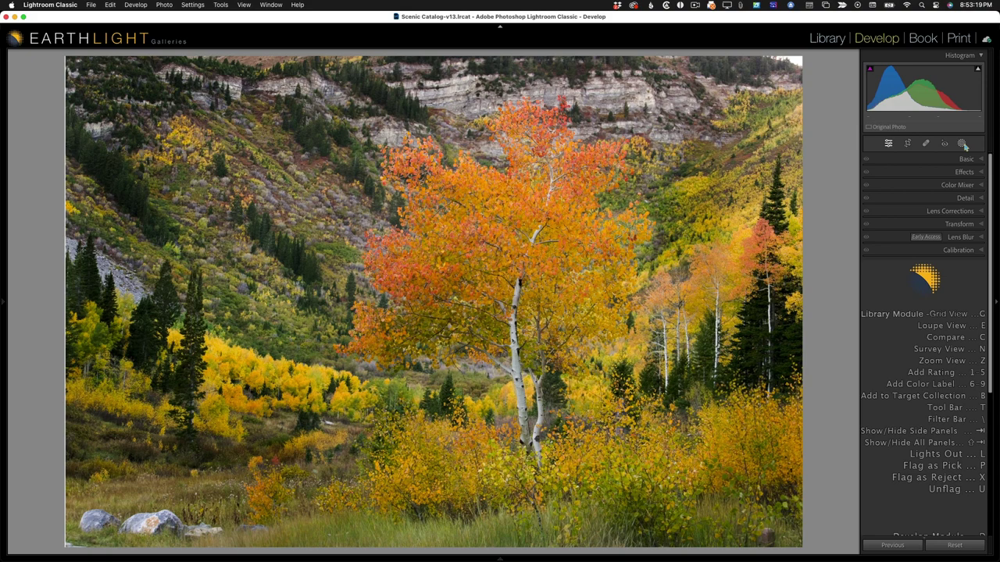
Create a Color Range mask by sampling the orange leaves of the large tree
left_click(963, 144)
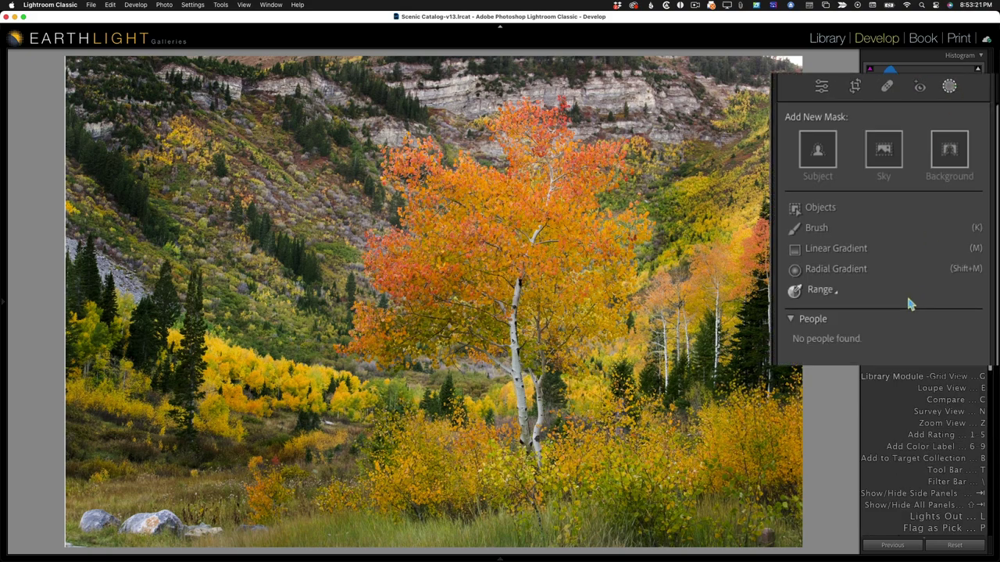
left_click(836, 290)
left_click(851, 317)
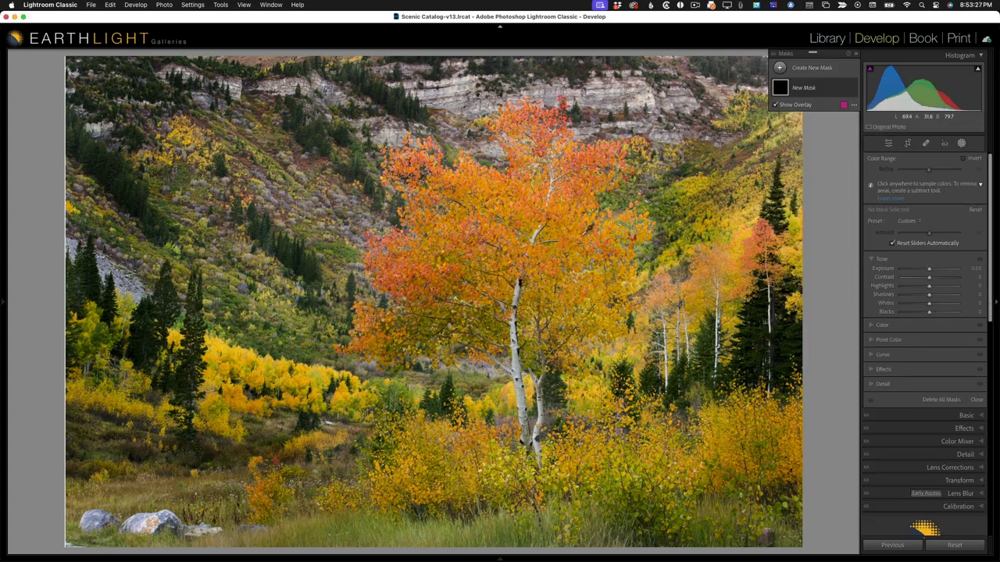
left_click(582, 234)
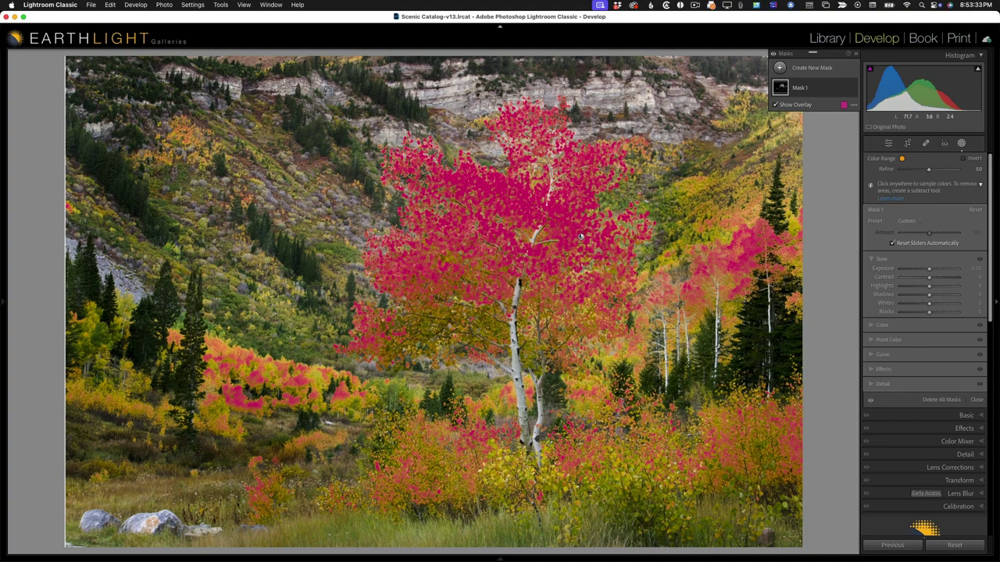
Add a second Color Range to Mask 1 by sampling the darker yellow-green leaves low in the tree's canopy
left_click(784, 88)
left_click(803, 120)
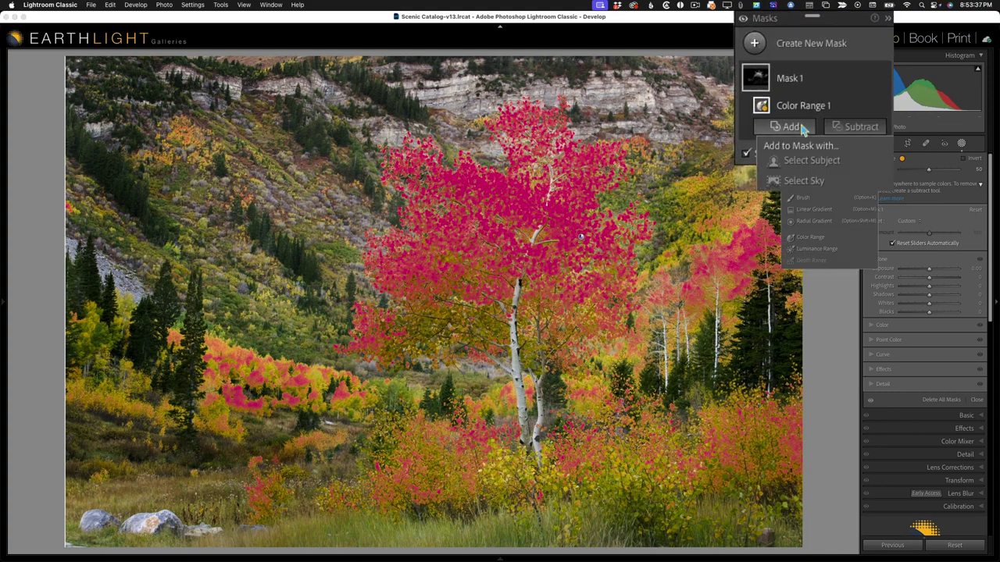
left_click(817, 236)
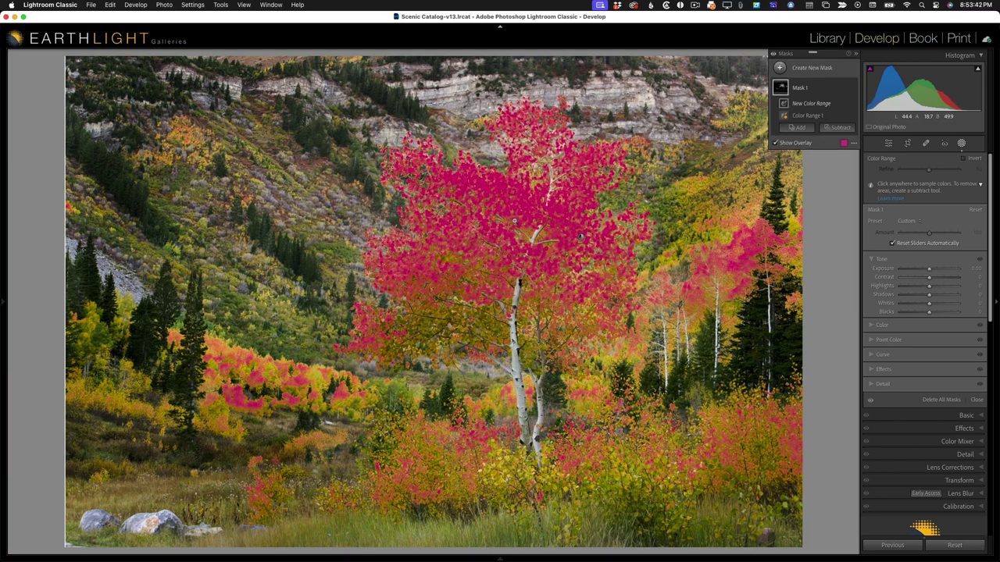
key("z")
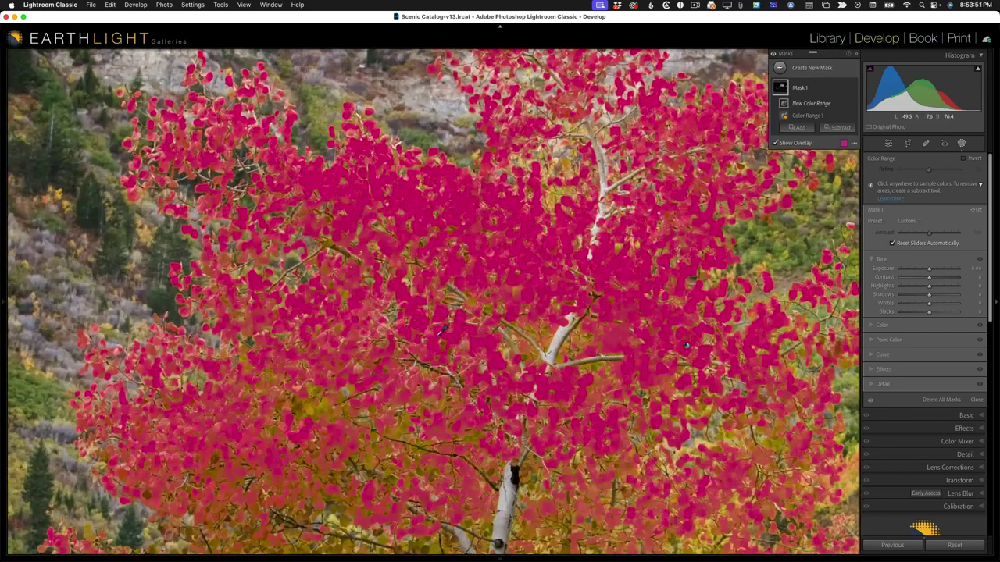
left_click(311, 410)
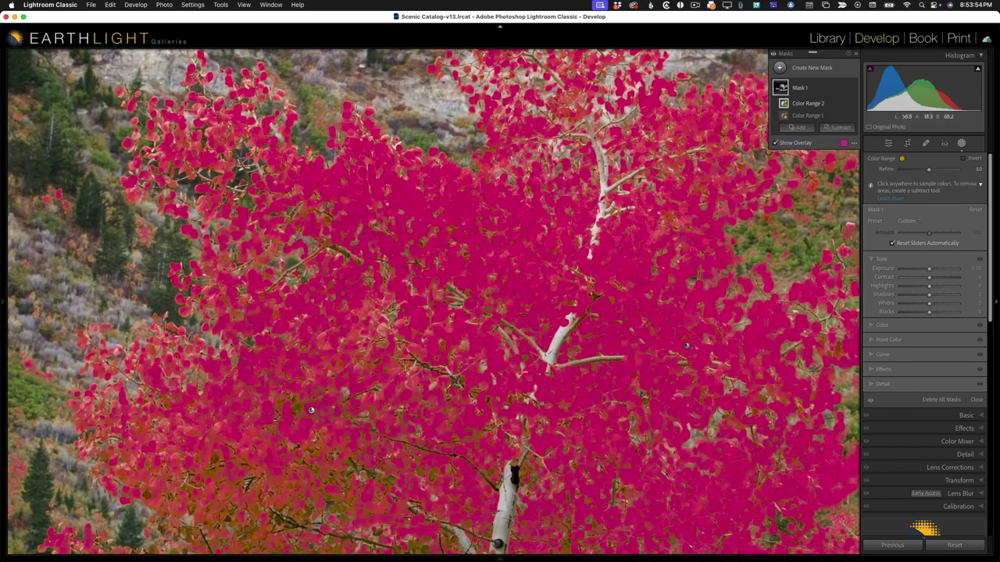
key("super+z")
Add a third Color Range to Mask 1 by sampling the orange-brown leaves on the outer lower branches of the tree
left_click(796, 128)
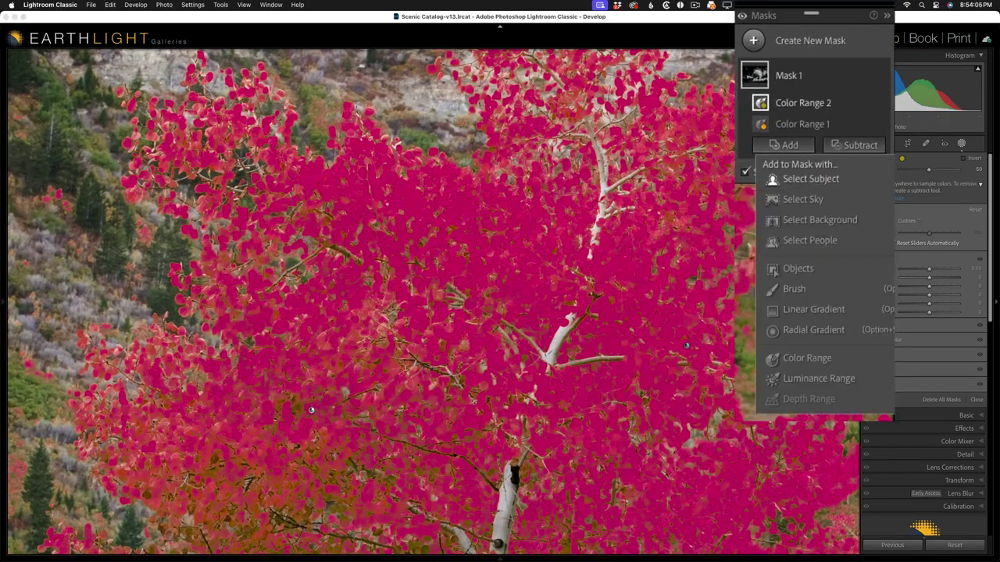
left_click(800, 361)
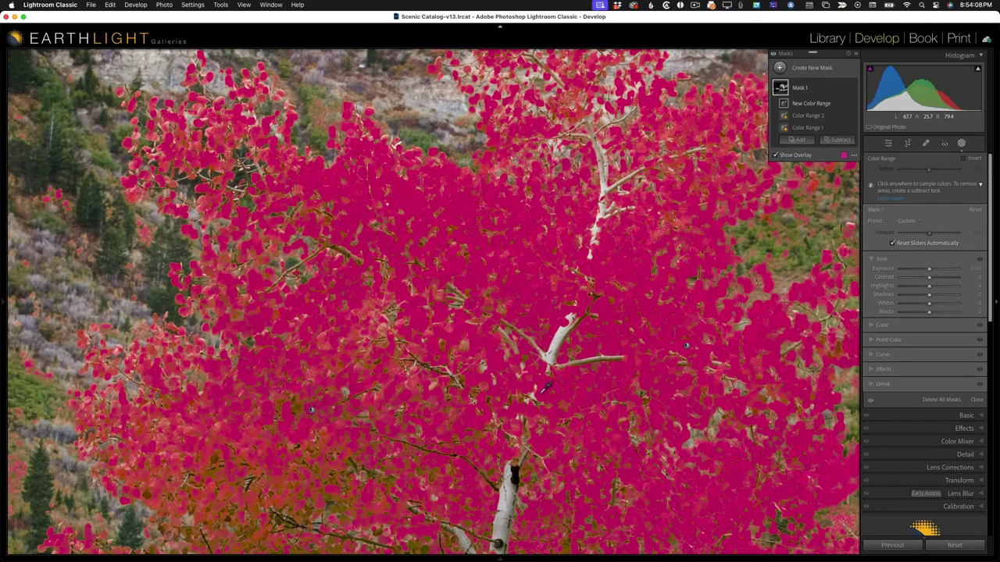
scroll(547, 386, "down", 5)
scroll(547, 387, "down", 5)
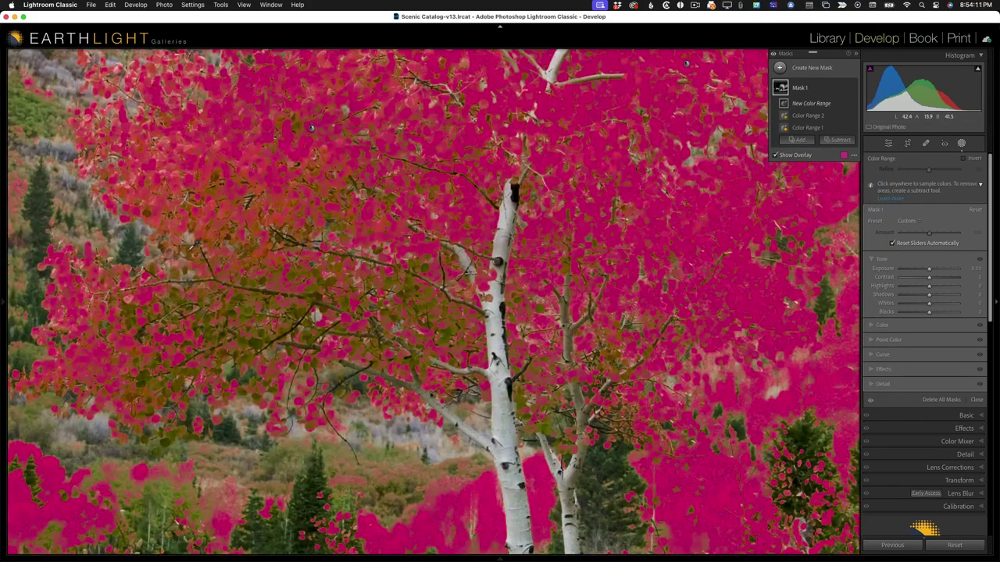
left_click(195, 249)
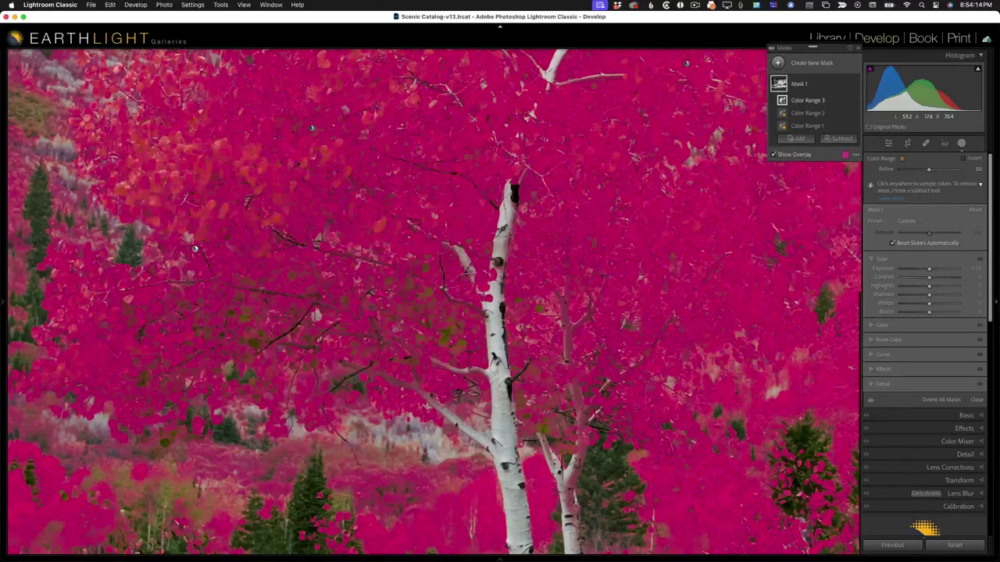
Add a fourth Color Range to Mask 1 by sampling the reddish-orange leaves on the outer edge of the canopy
left_click(790, 166)
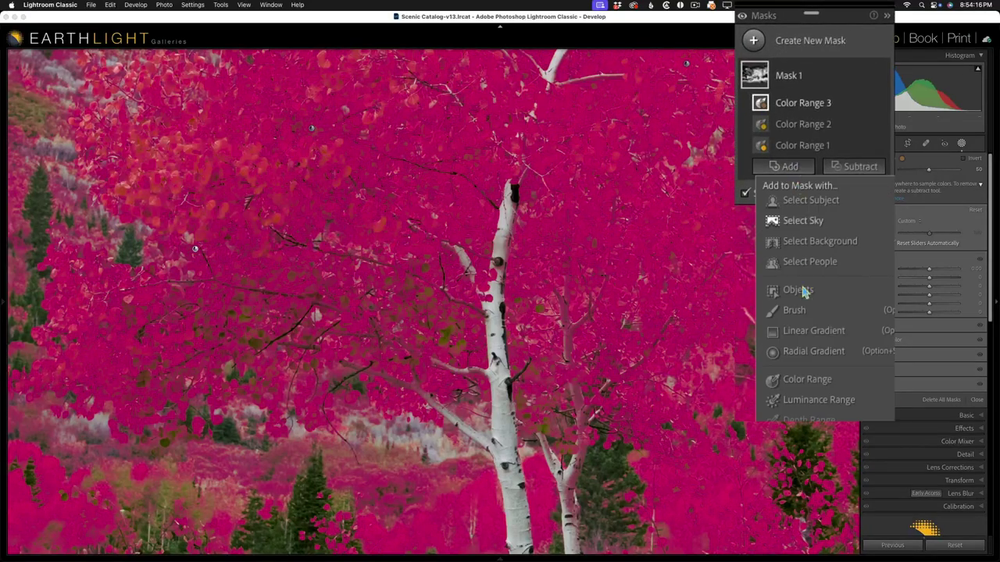
left_click(792, 381)
left_click(175, 172)
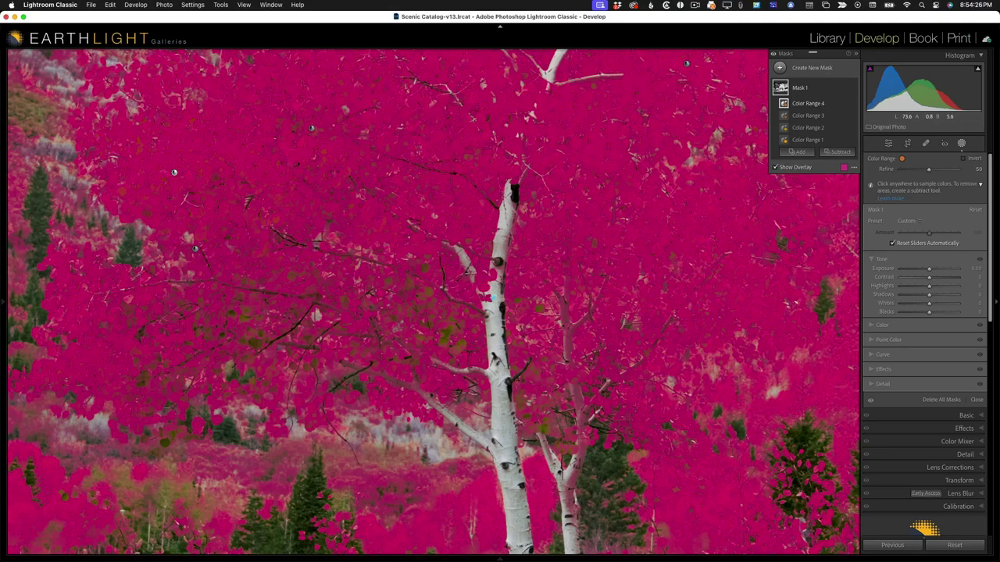
key("z")
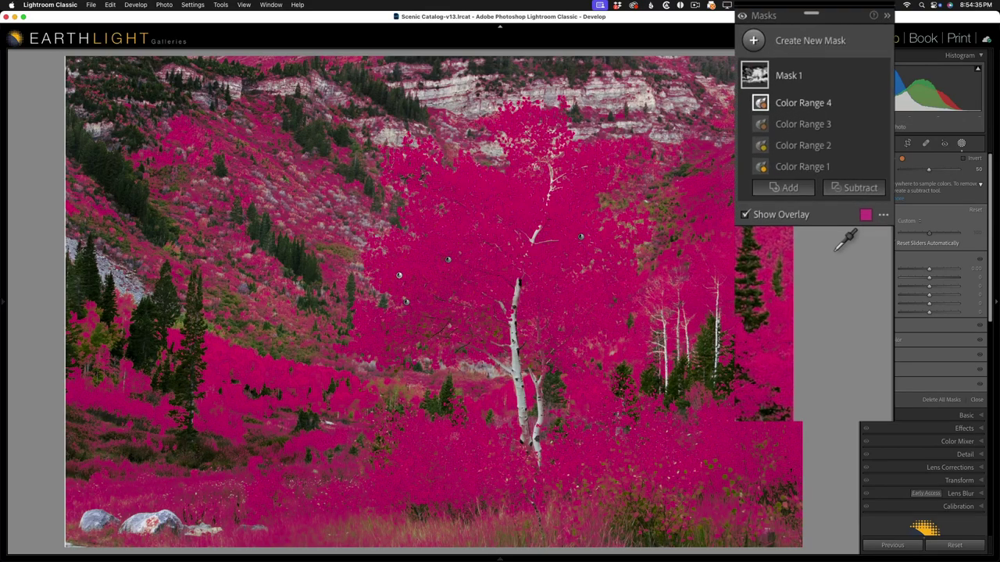
Subtract a brush with Auto Mask from Mask 1 and paint over the hillside around the tree
left_click(838, 150)
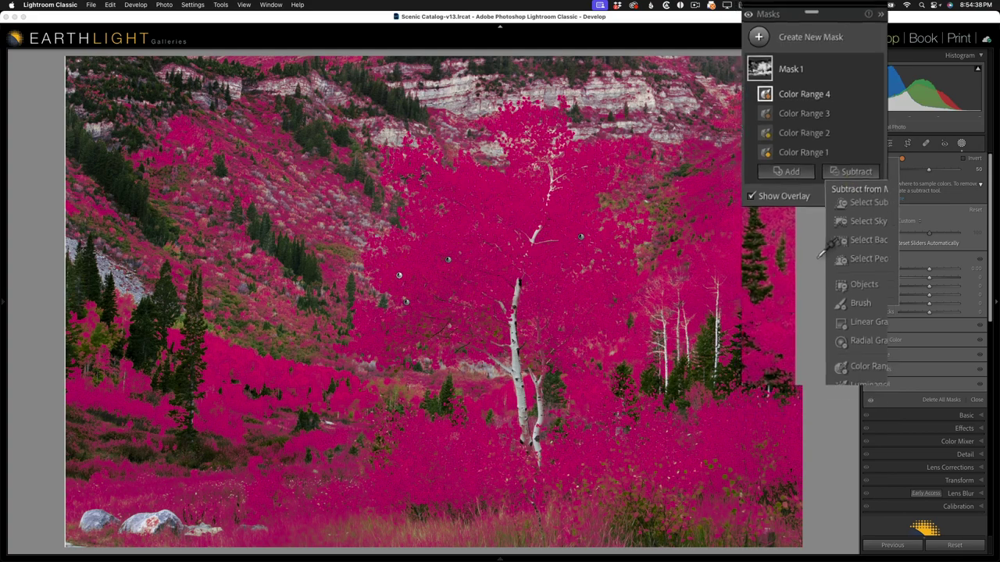
left_click(844, 237)
scroll(747, 187, "up", 1)
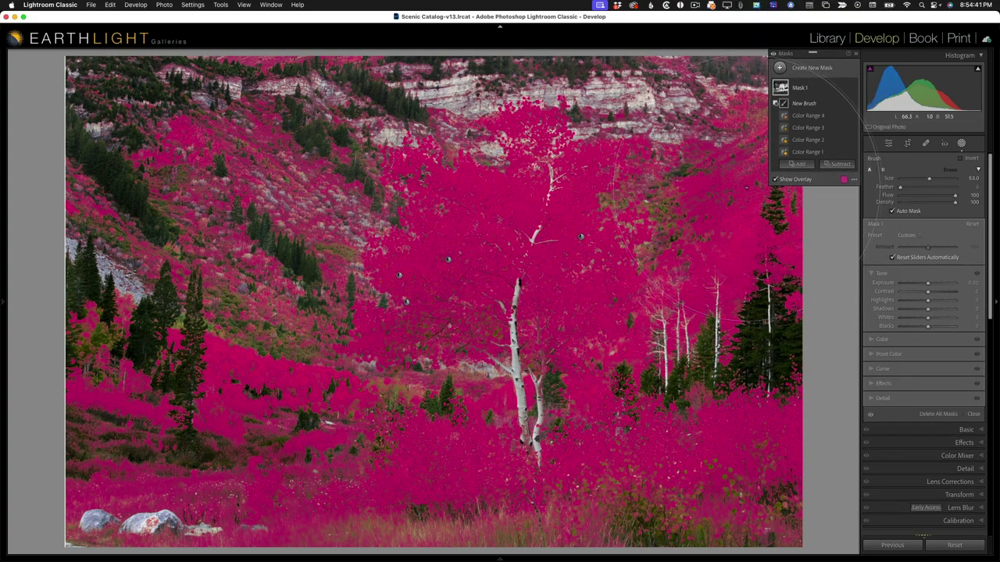
scroll(747, 188, "down", 5)
left_click_drag(735, 182, 725, 123)
mouse_move(742, 90)
left_mouse_down()
mouse_move(754, 394)
mouse_move(726, 500)
mouse_move(672, 461)
mouse_move(734, 367)
mouse_move(688, 289)
mouse_move(656, 305)
mouse_move(567, 455)
mouse_move(258, 469)
mouse_move(188, 485)
left_mouse_up()
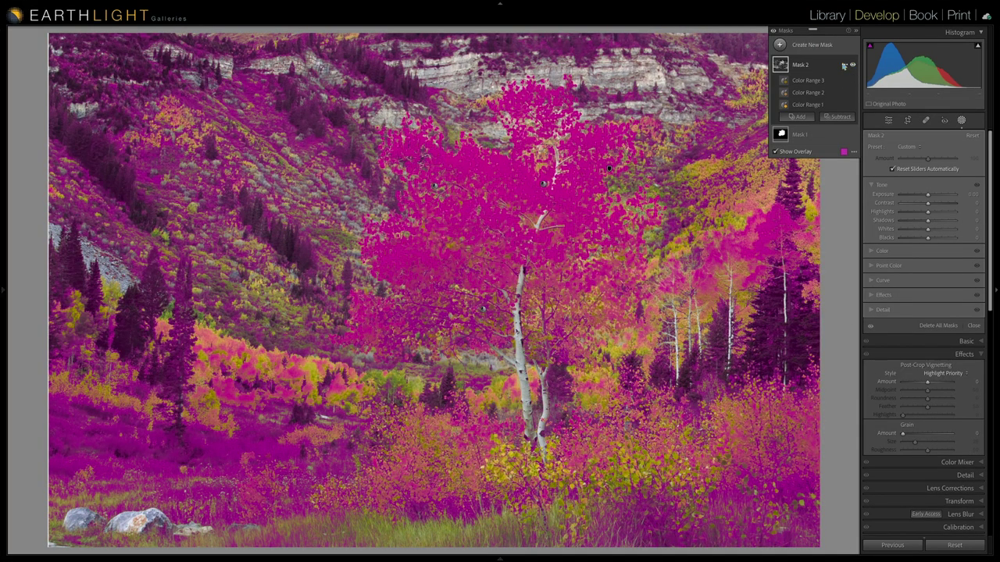
Intersect Mask 1 with a brush and paint over the large tree's canopy to limit the color ranges to its leaves
right_click(843, 66)
mouse_move(898, 107)
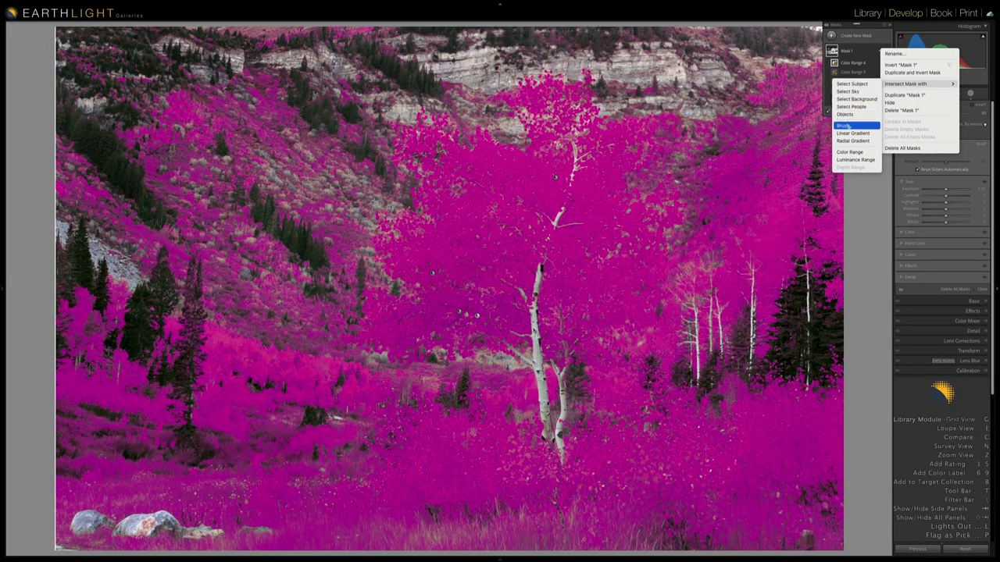
left_click(843, 126)
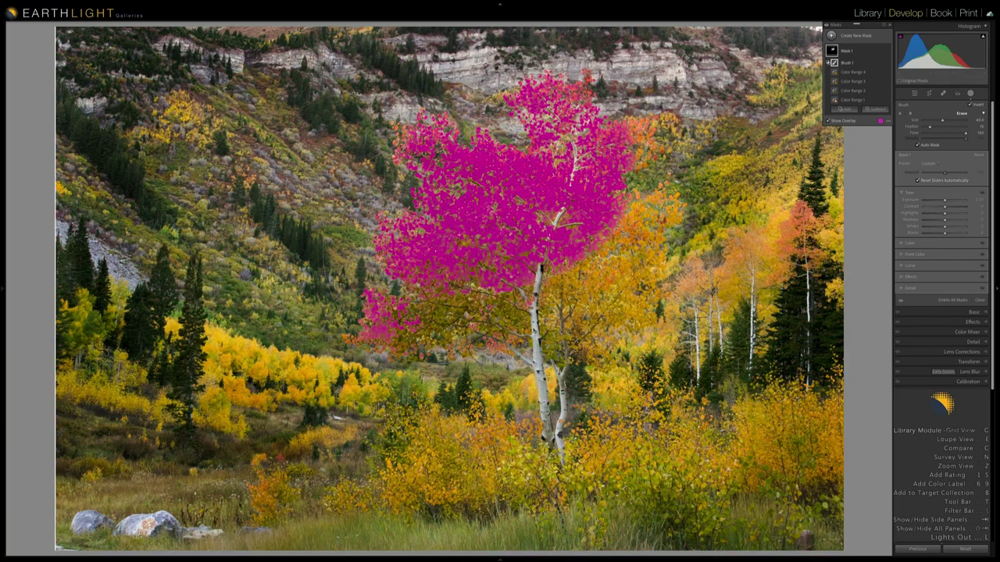
scroll(409, 255, "down", 1)
left_click(391, 125)
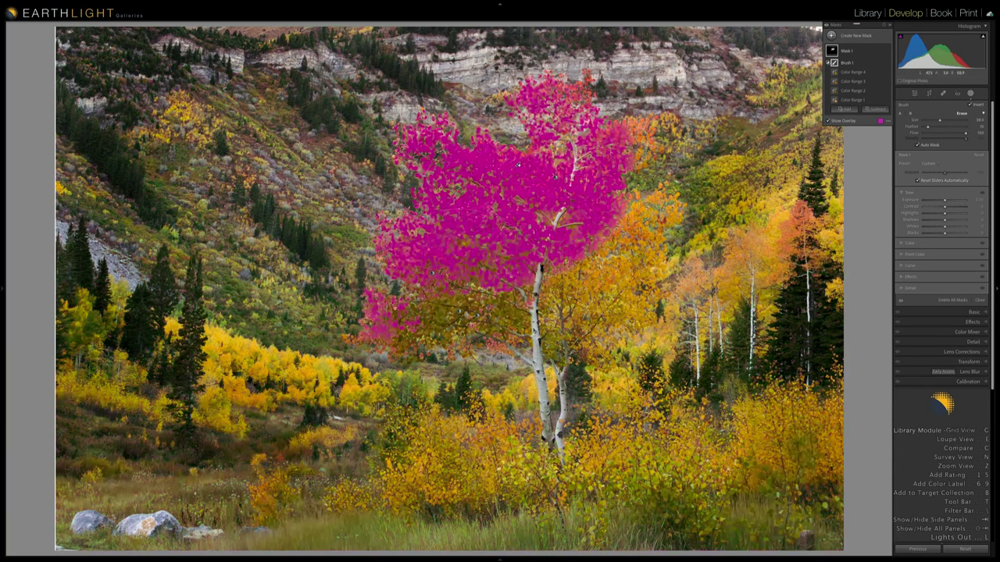
left_click(459, 310)
scroll(434, 319, "down", 5)
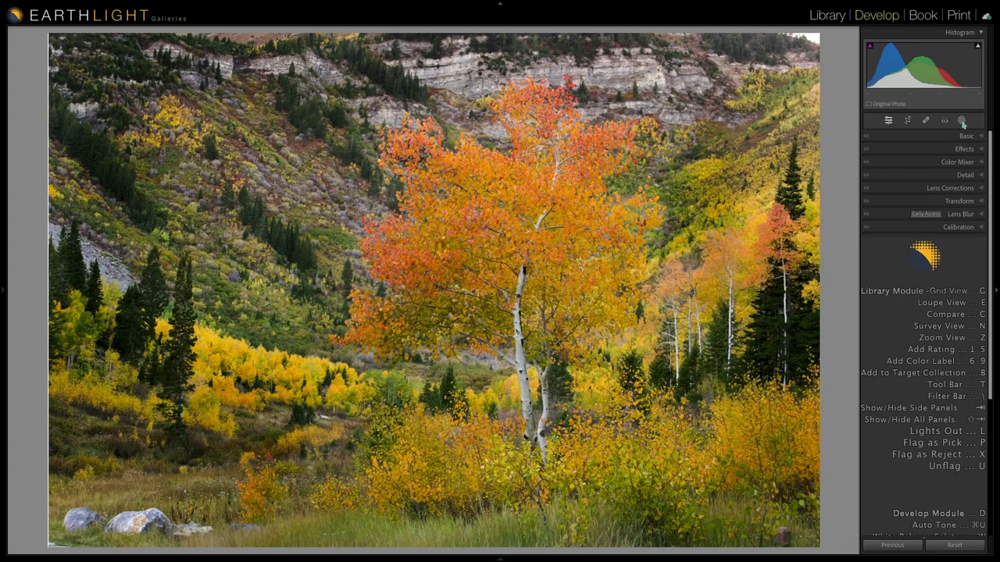
Create a brush mask with Auto Mask on and Feather 0, and paint over the large tree's canopy including its low outer leaves
left_click(961, 121)
left_click(884, 201)
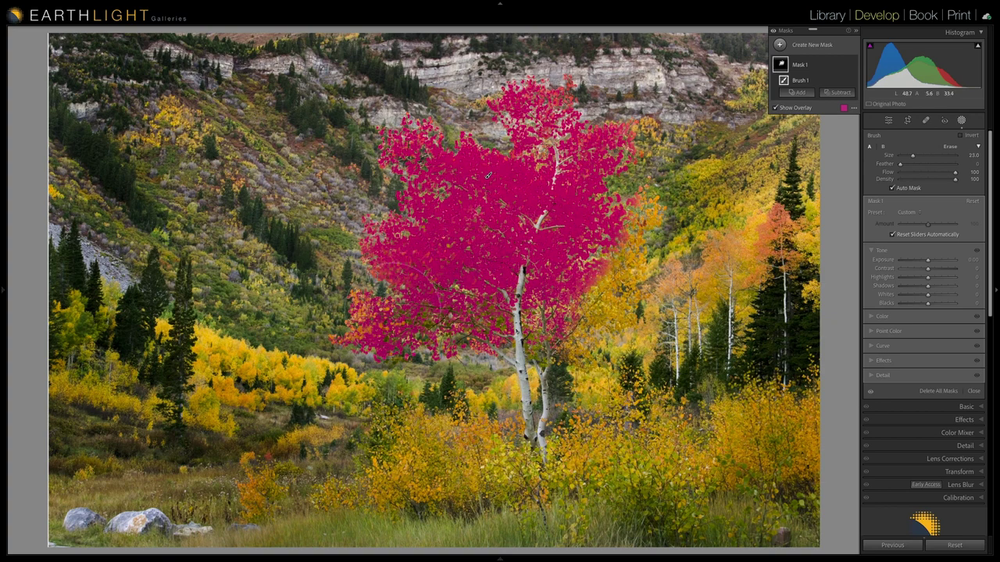
left_click(362, 315)
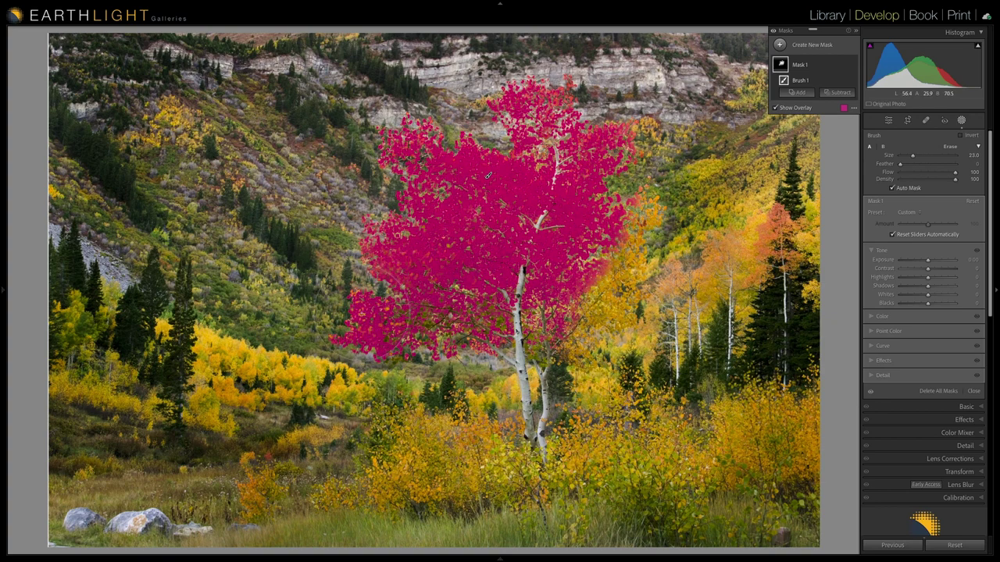
scroll(567, 281, "up", 4)
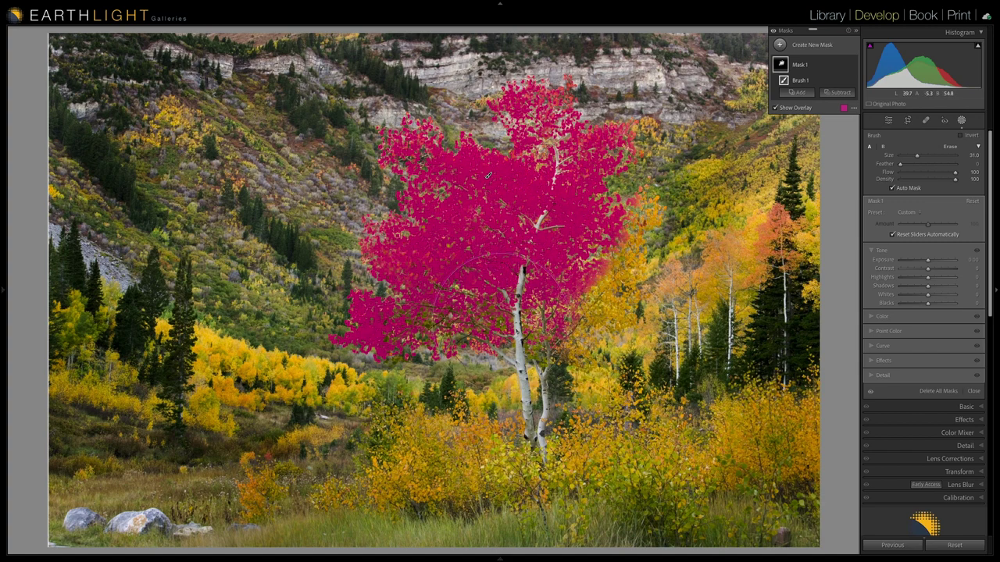
scroll(506, 329, "down", 1)
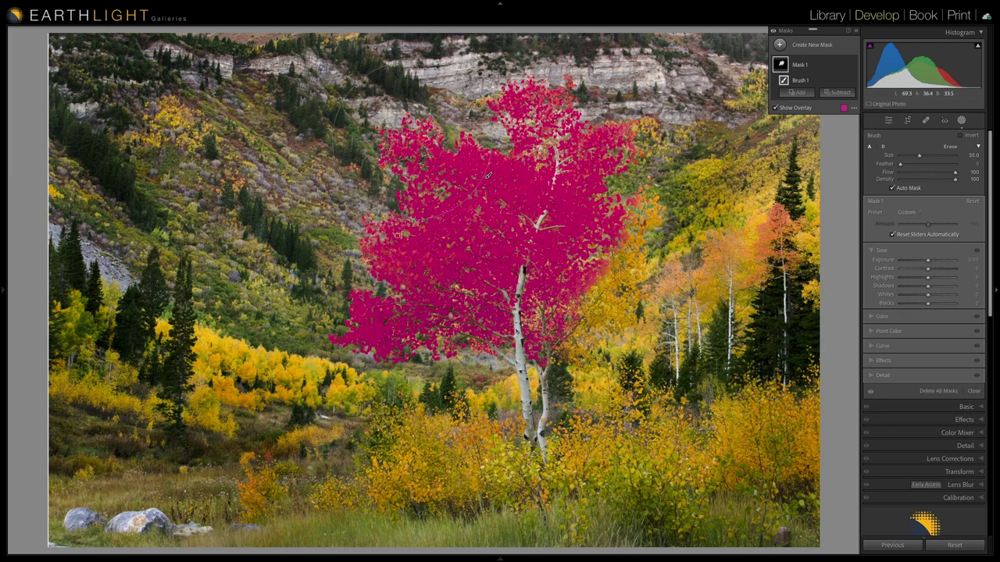
Paint the uncovered leaves at the tree's crown and upper branches into Brush 1, ending at size 48 with Auto Mask on
key("bracketright")
key("bracketright")
key("bracketright")
left_click(550, 127)
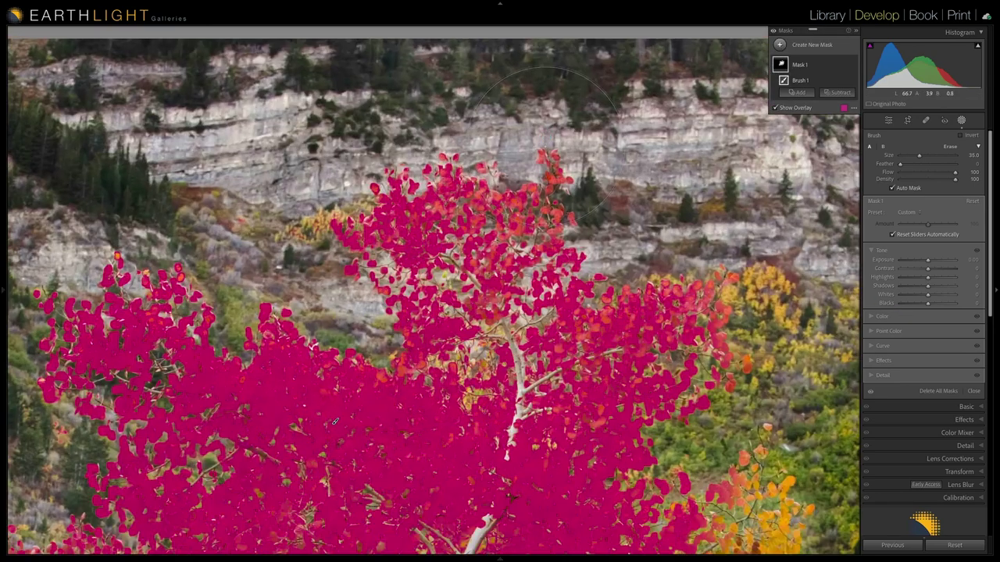
left_click(511, 220)
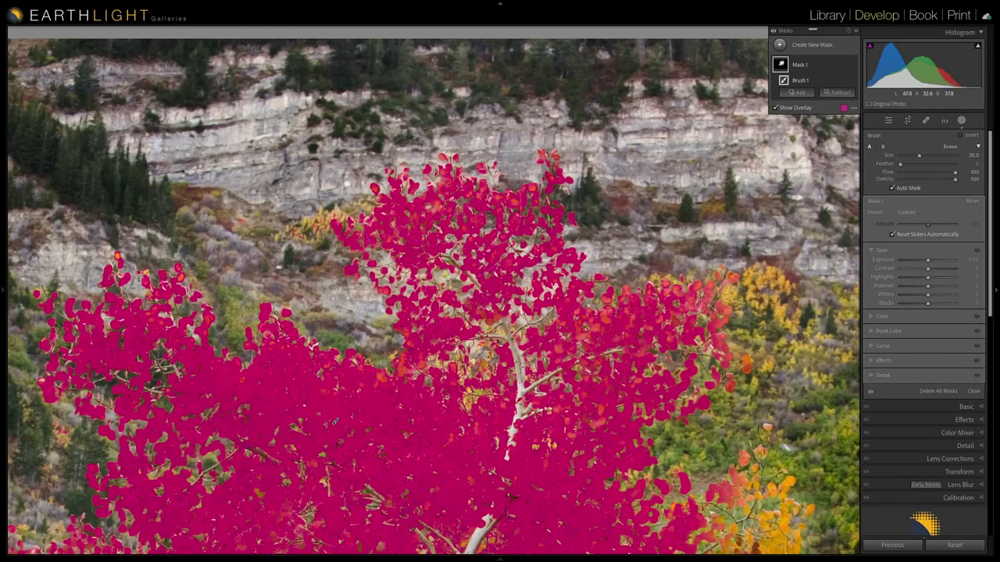
left_click(444, 223)
left_click(402, 363)
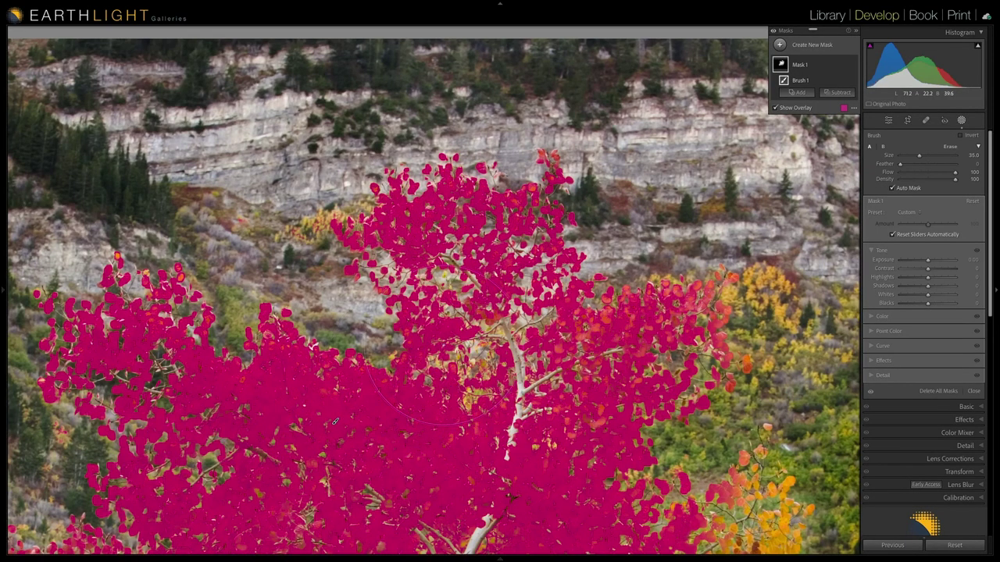
key("bracketleft")
scroll(597, 321, "up", 7)
left_click(601, 321)
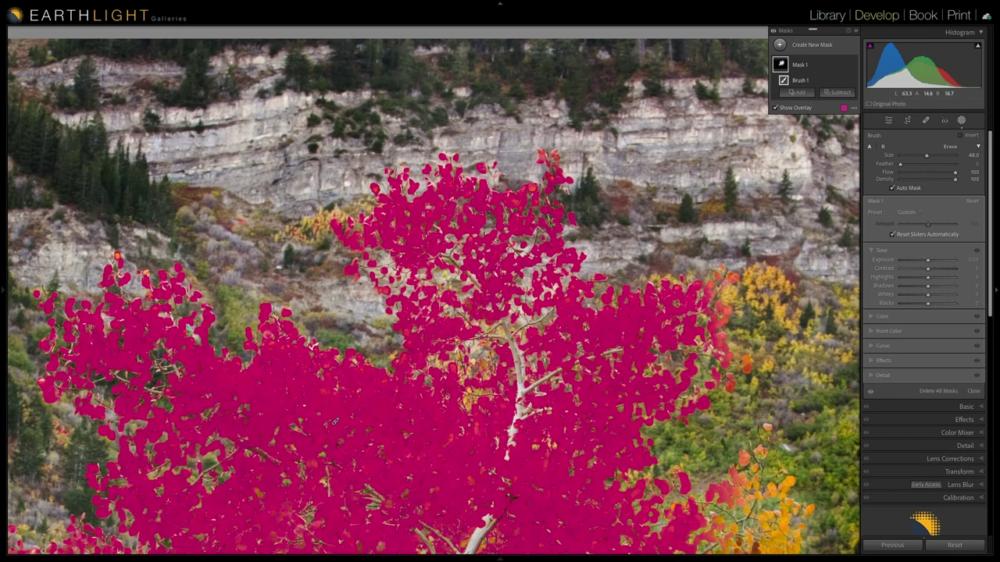
Paint the yellow leaves along the canopy's side into Brush 1 and erase the spill over the background with Auto Mask off
left_click_drag(335, 421, 373, 160)
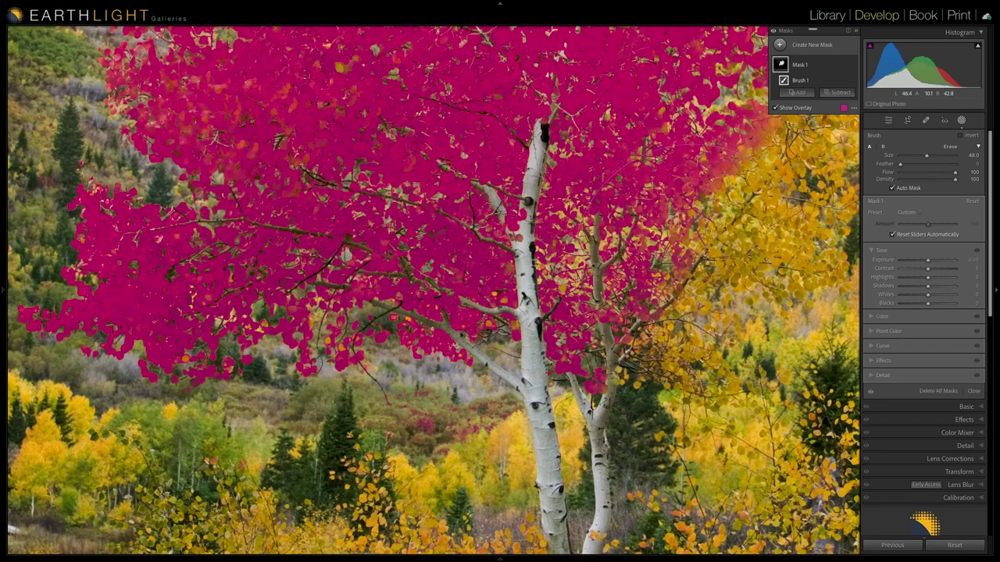
left_click_drag(754, 266, 529, 305)
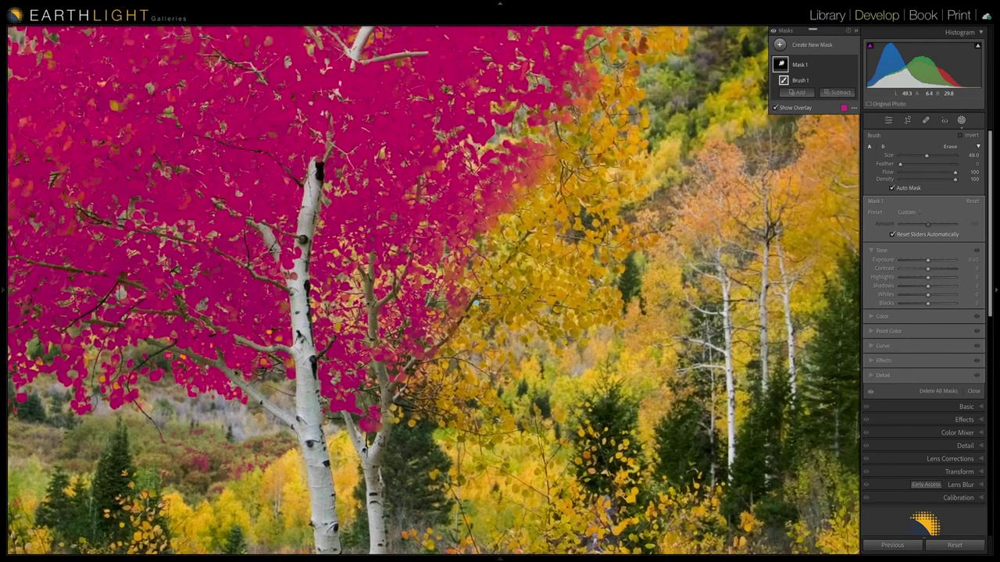
left_click(560, 273)
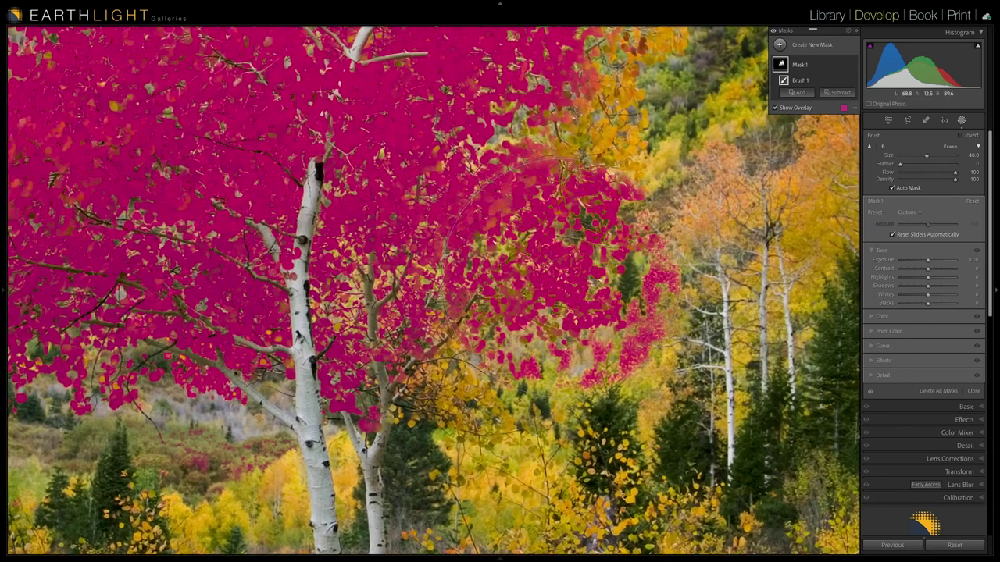
left_click_drag(642, 74, 617, 222)
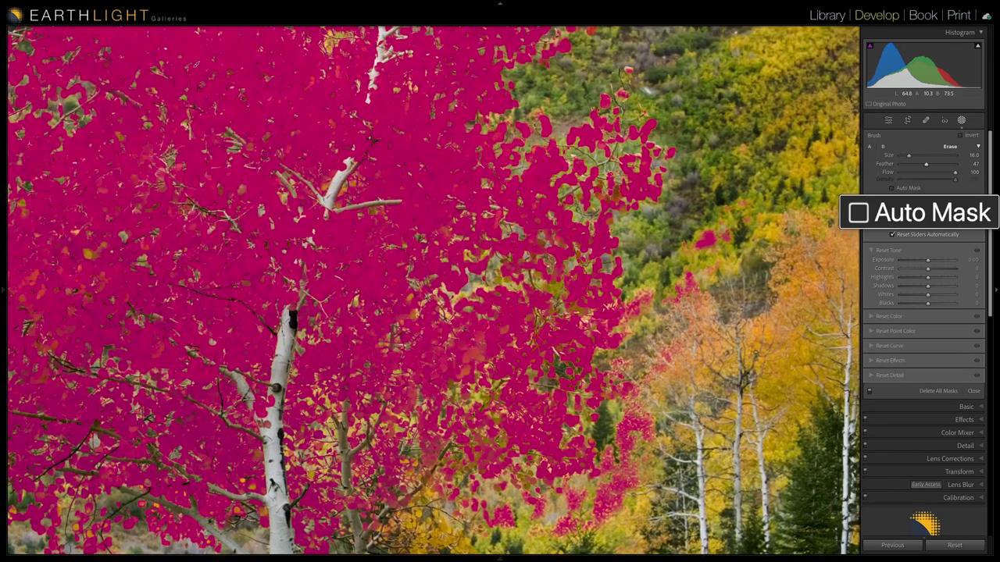
mouse_move(725, 238)
left_mouse_down()
mouse_move(677, 301)
mouse_move(635, 315)
mouse_move(635, 391)
mouse_move(574, 525)
mouse_move(535, 503)
left_mouse_up()
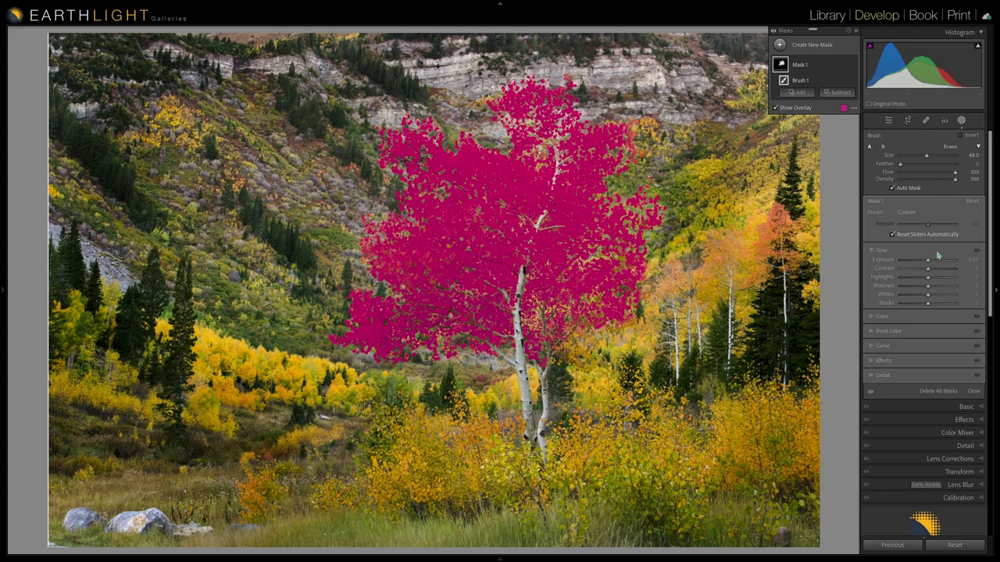
Brighten the tree with Mask 1 by setting Exposure to 0.22 and Saturation to 7
left_click_drag(928, 260, 930, 261)
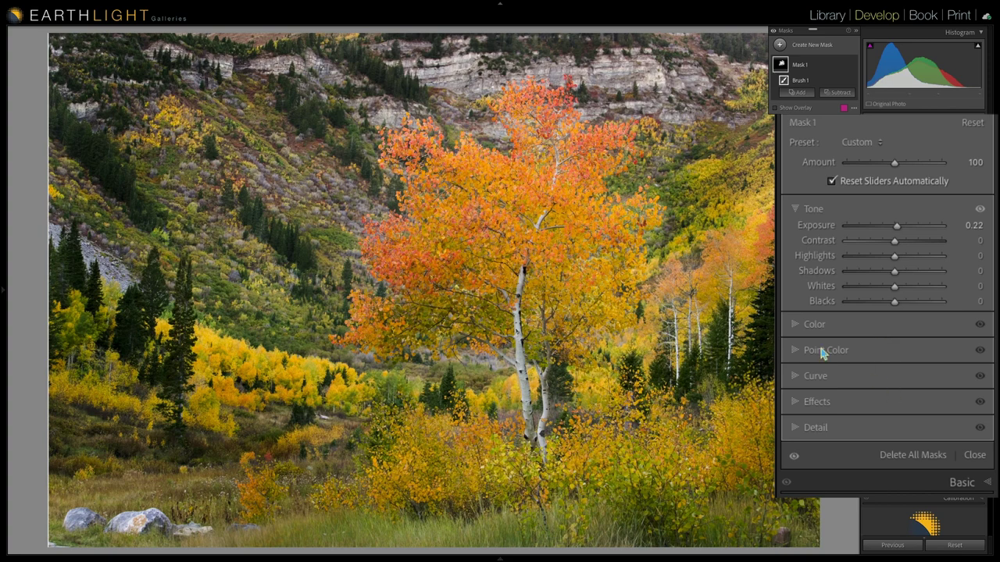
left_click(814, 331)
left_click_drag(894, 327, 898, 327)
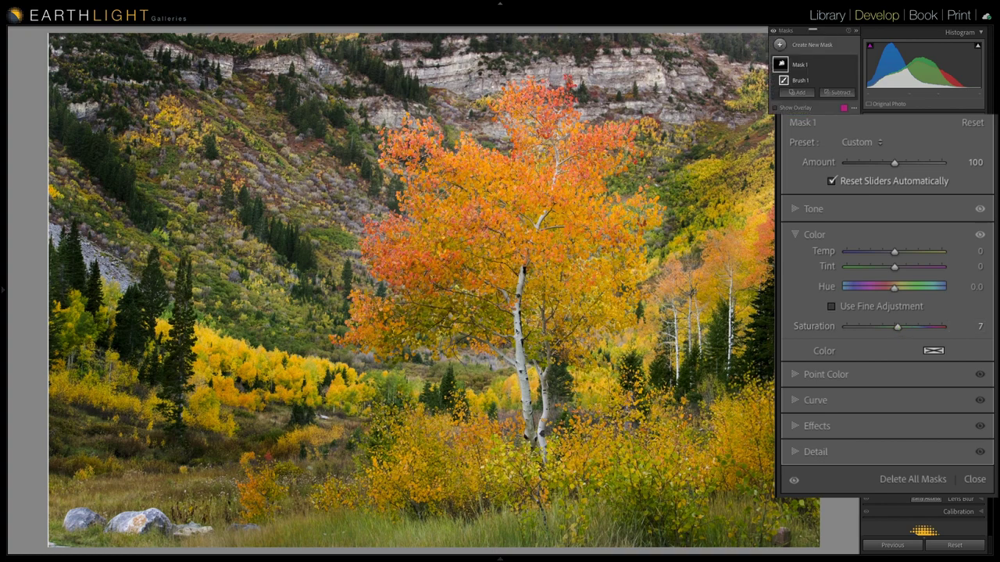
Duplicate and invert Mask 1, hide the overlay, and slightly lower the inverted mask's Exposure to darken the surroundings
left_click(813, 54)
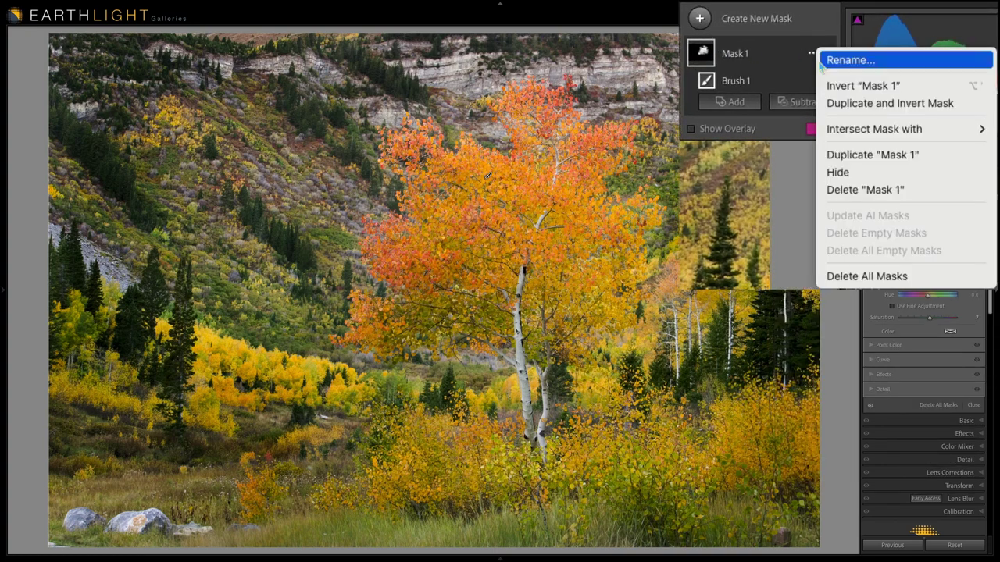
left_click(891, 101)
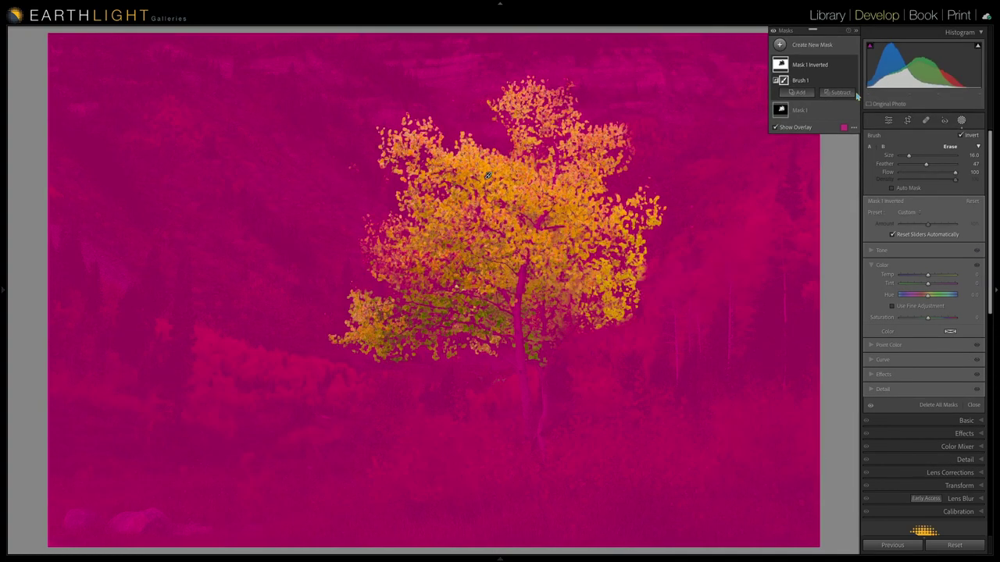
key("o")
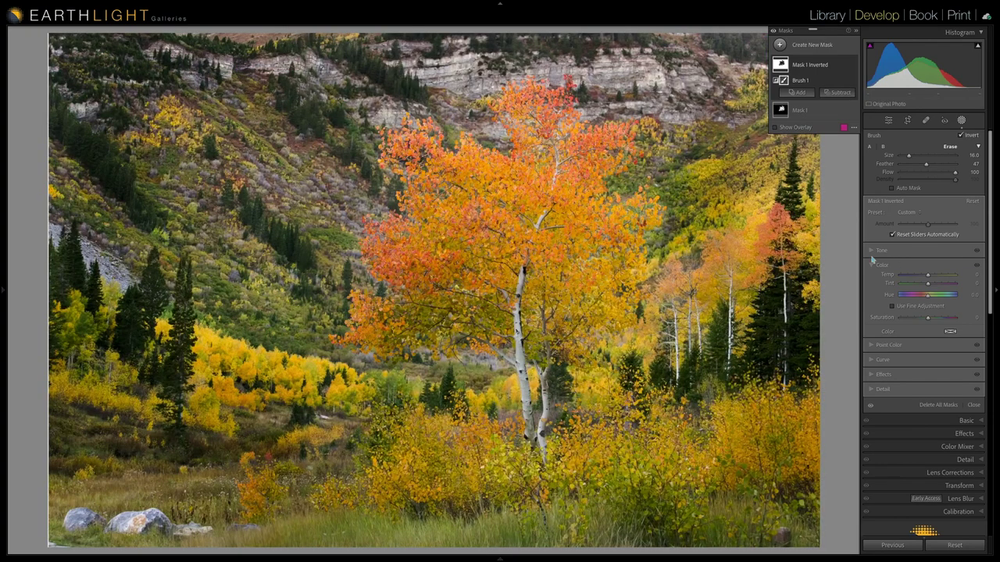
left_click(872, 252)
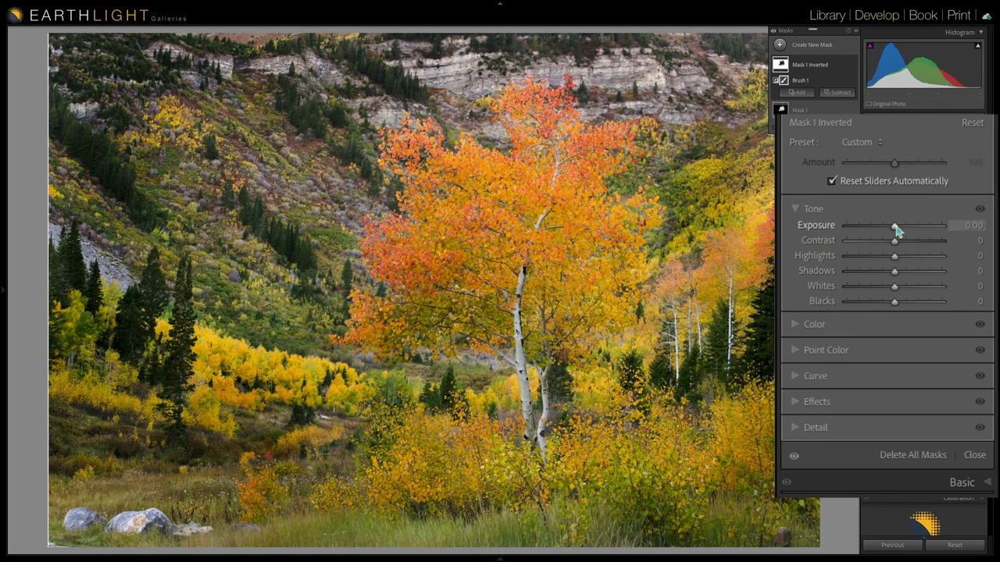
left_click_drag(896, 229, 891, 230)
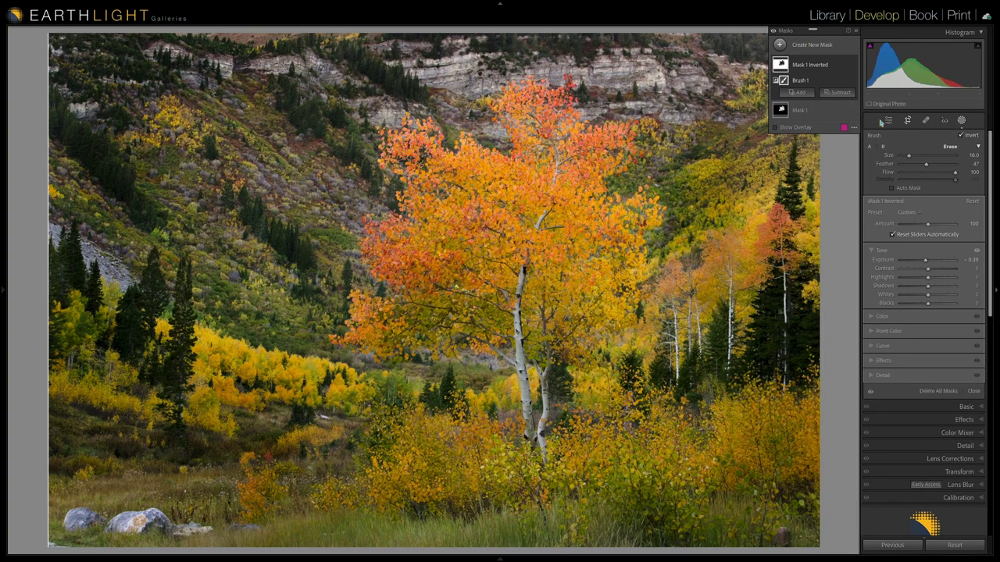
Add a new brush mask with Auto Mask on and paint the pale main trunk's lower section, its side branch and the neighbouring trunk's fork
left_click(779, 44)
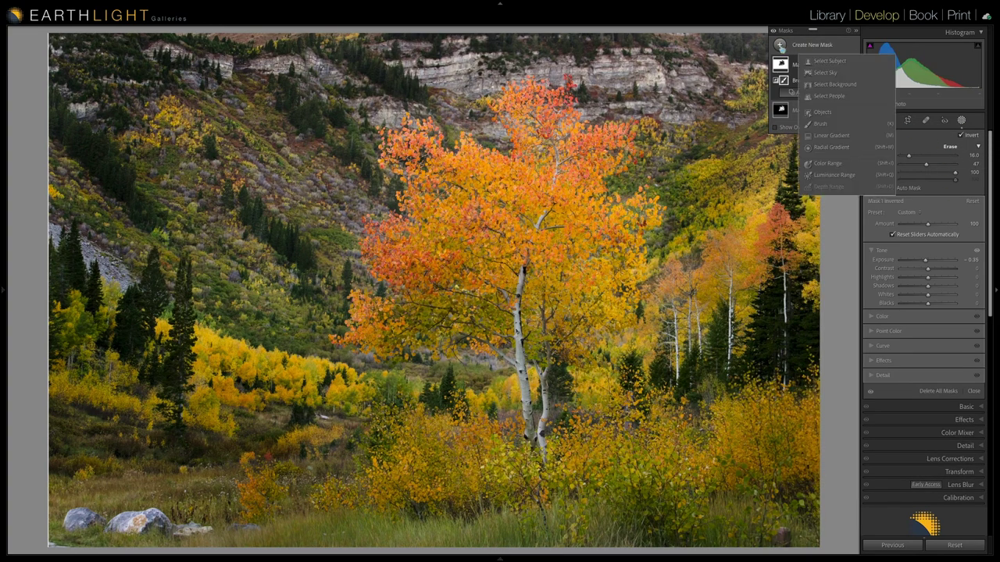
left_click(835, 127)
key("z")
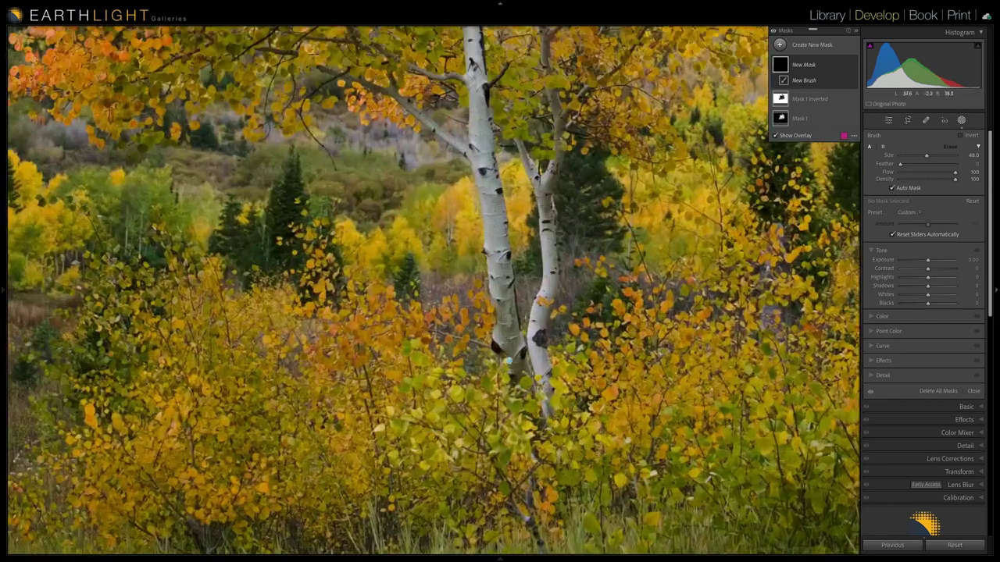
left_click_drag(509, 68, 507, 343)
left_click(962, 121)
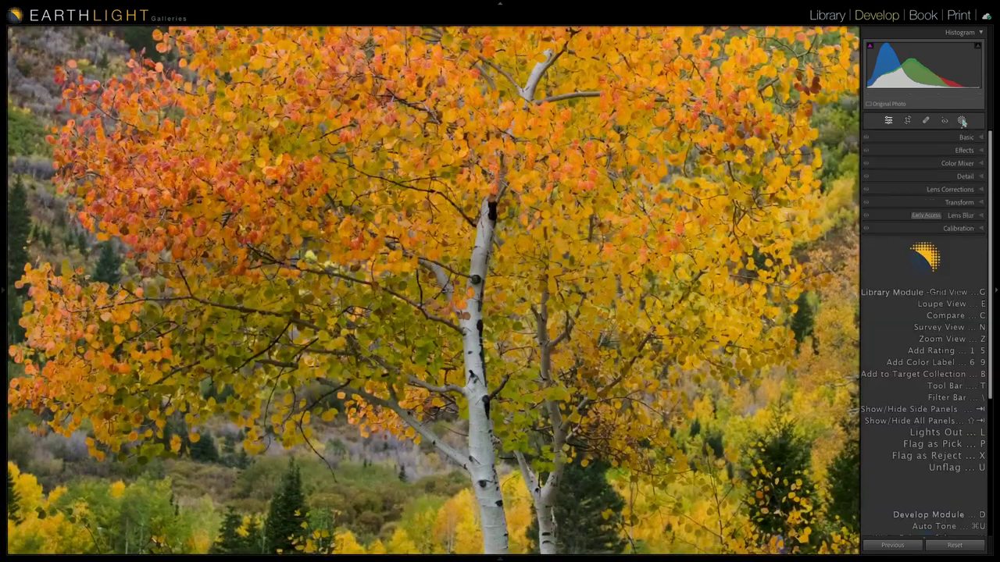
left_click(961, 120)
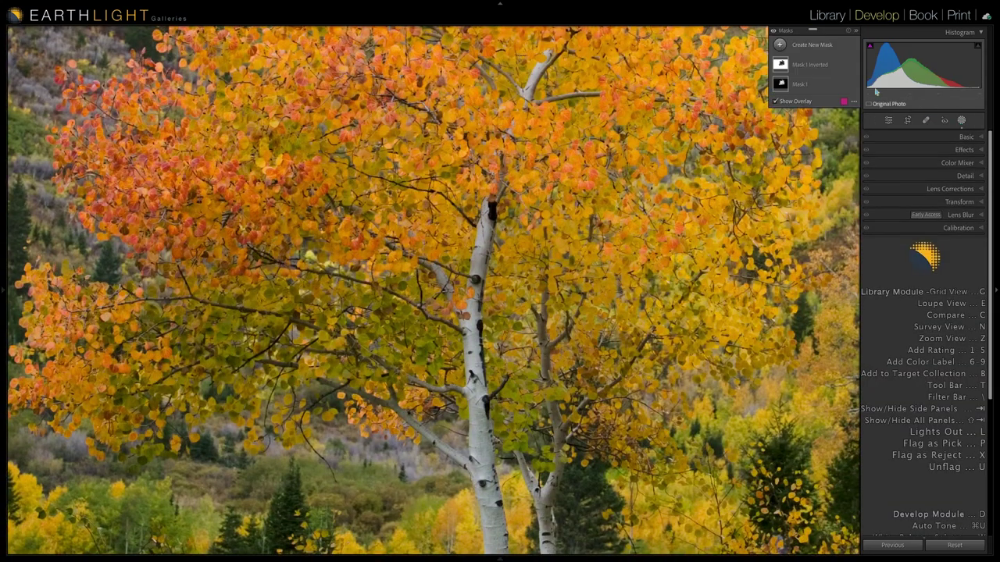
left_click(779, 44)
left_click(820, 123)
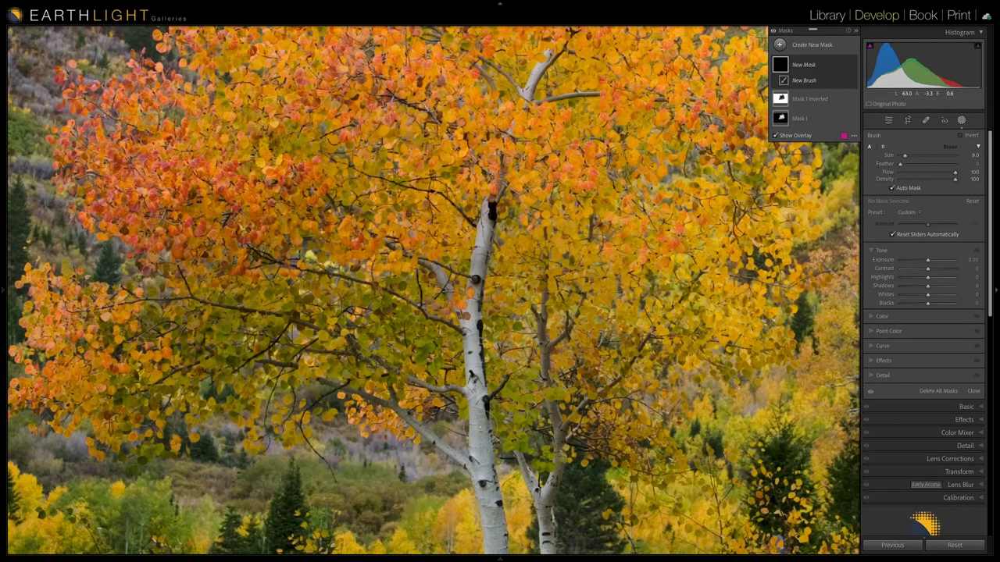
left_click_drag(478, 419, 492, 545)
left_click_drag(423, 429, 474, 467)
mouse_move(560, 469)
left_mouse_down()
mouse_move(545, 516)
mouse_move(517, 455)
left_mouse_up()
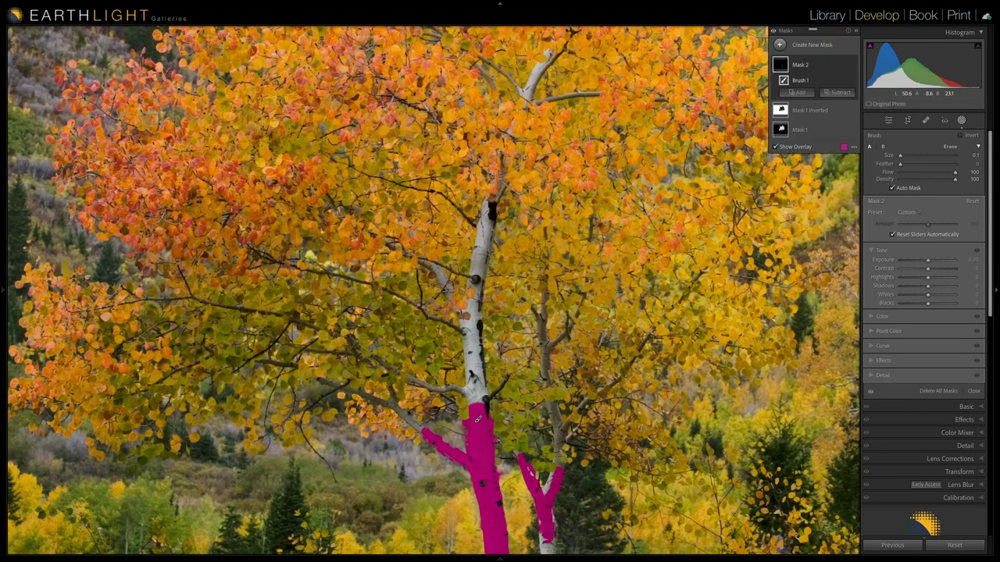
Extend the brush mask up the main trunk and over the bare branch exposed in the crown, at brush size 7
left_click_drag(481, 253, 478, 419)
left_click_drag(492, 212, 484, 253)
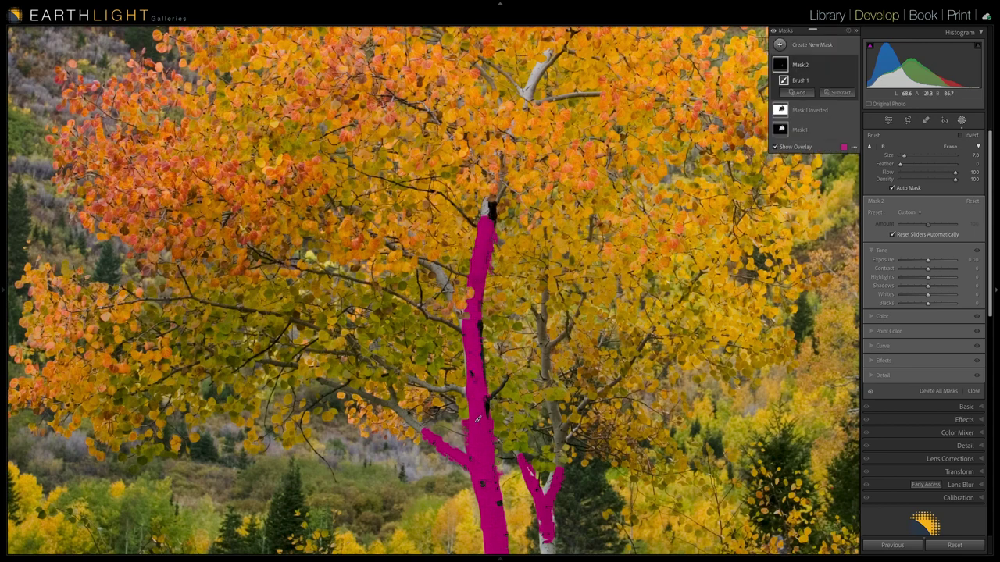
left_click_drag(547, 60, 523, 106)
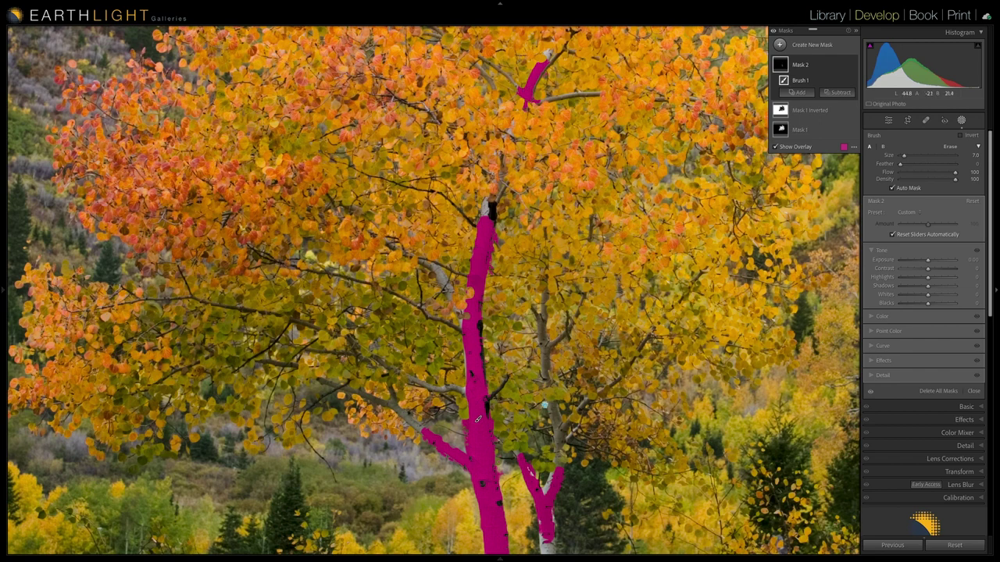
Paint the second trunk below its fork and the main trunk's base down to the bushes into the mask
left_click_drag(478, 420, 483, 180)
left_click_drag(556, 302, 541, 442)
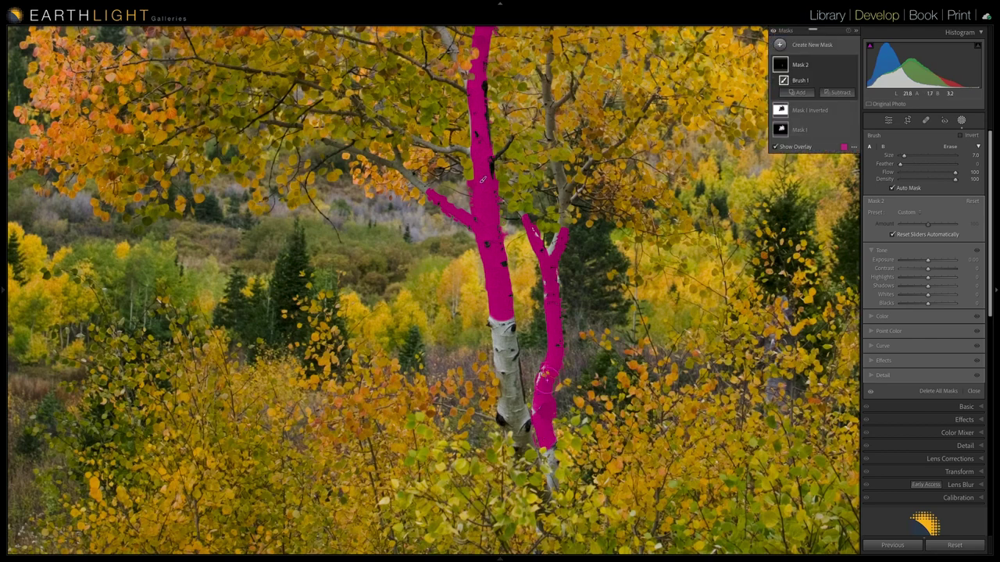
left_click_drag(545, 378, 548, 381)
left_click(539, 374)
left_click_drag(500, 313, 514, 441)
Brighten the tree trunks by setting Mask 2's Exposure to 0.15, and close the masking tools
key("z")
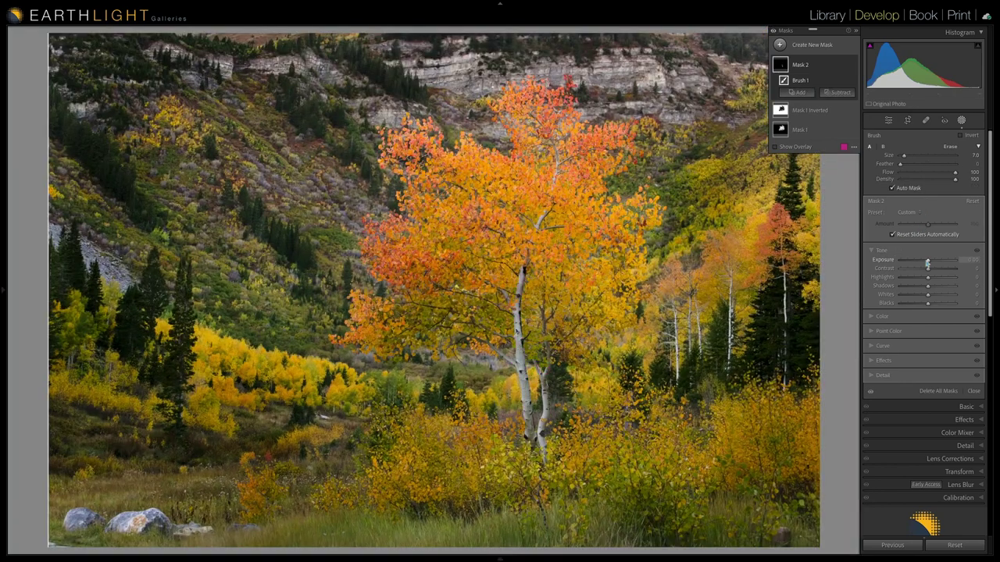
left_click_drag(927, 261, 929, 262)
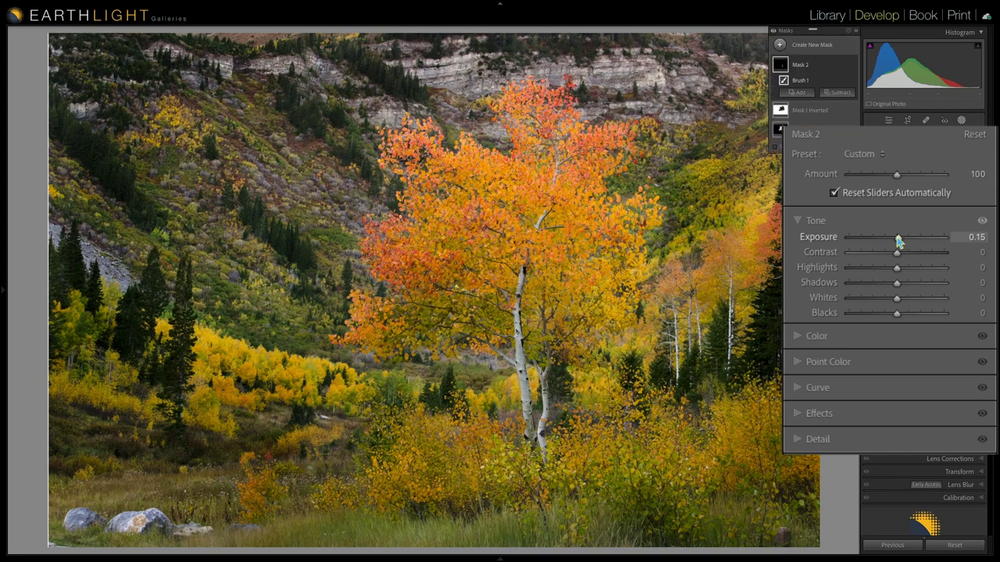
left_click(961, 121)
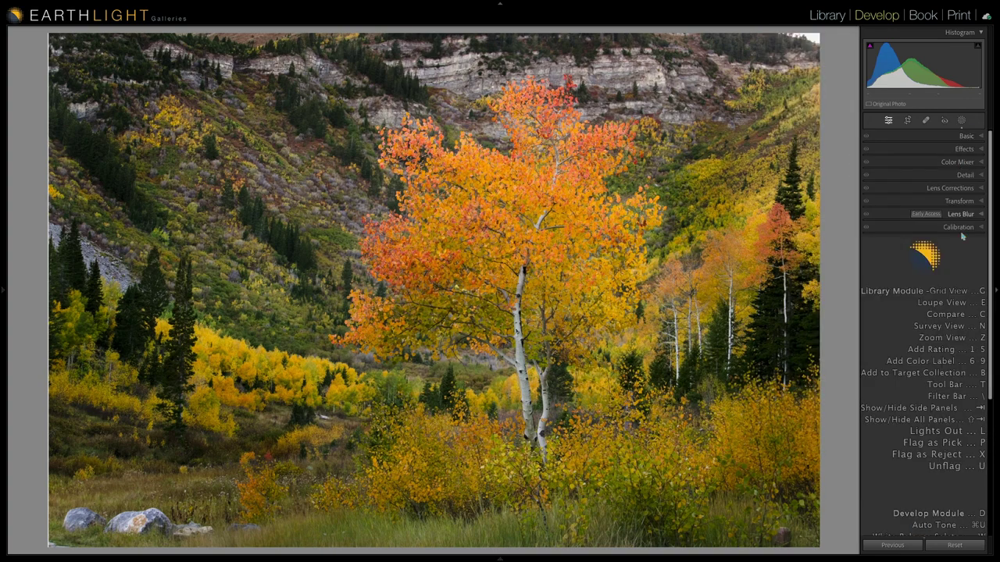
Darken the photo's edges with a post-crop vignette Amount of -10, and toggle the display of all panels
left_click(977, 150)
left_click_drag(928, 179, 926, 180)
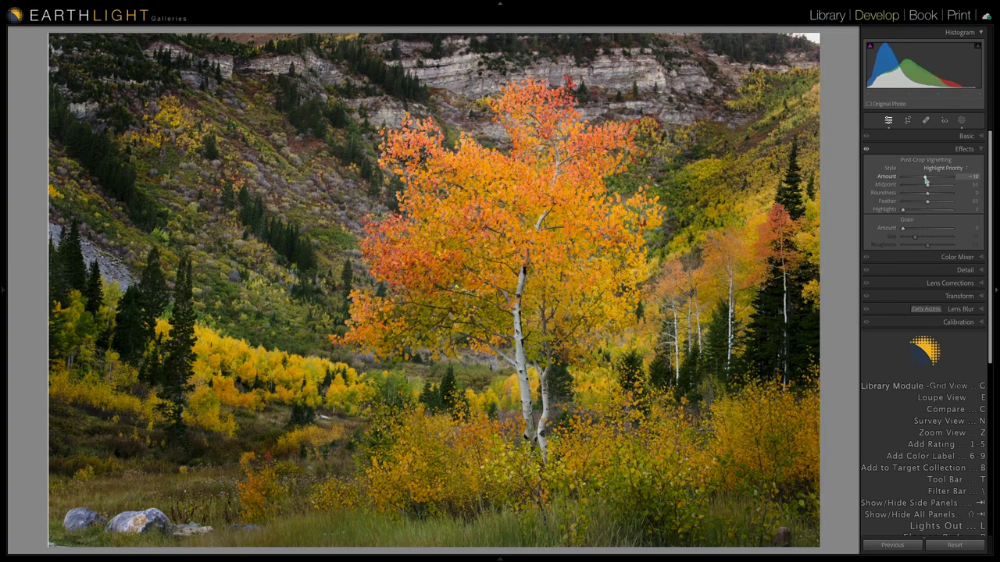
key("shift+Tab")
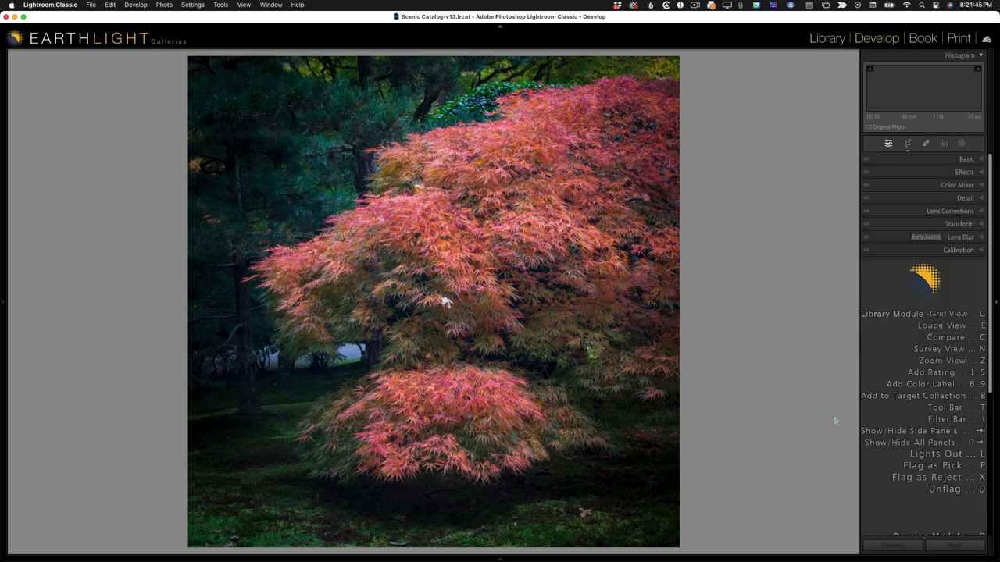
On the Japanese maple photo, add a brush mask with Auto Mask on, paint the red foliage at size 78, and hide the overlay
left_click(961, 143)
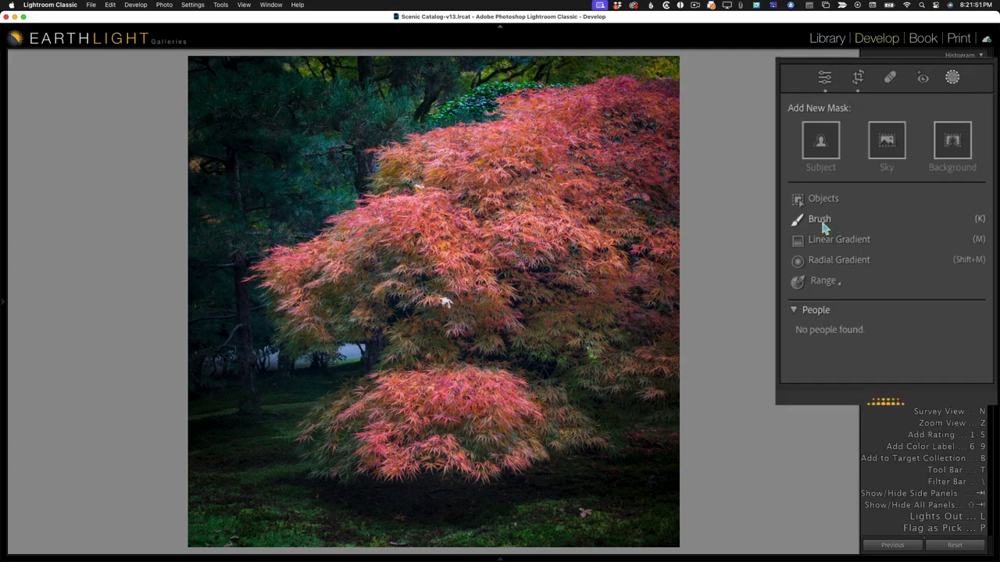
left_click(817, 219)
scroll(445, 303, "up", 4)
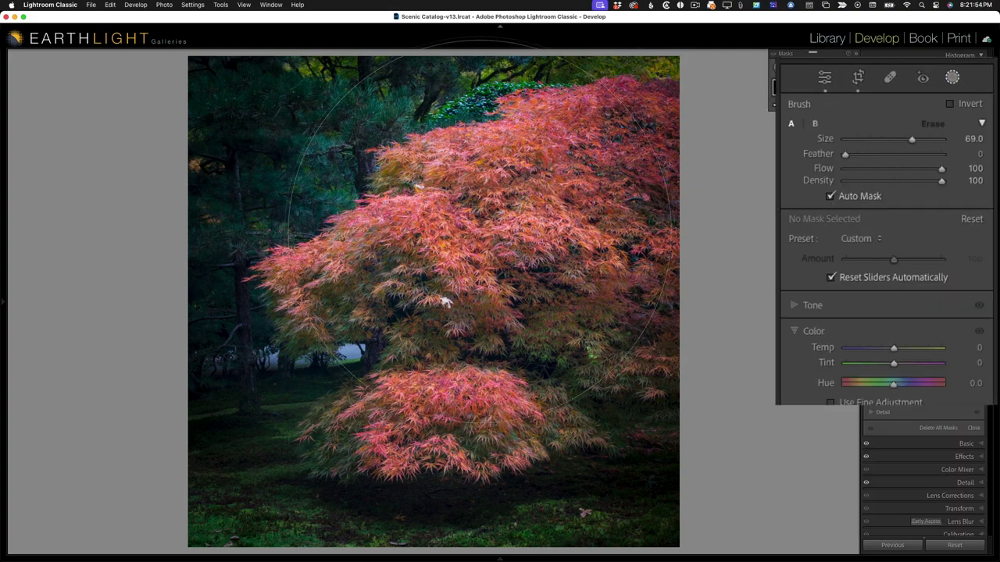
left_click(445, 303)
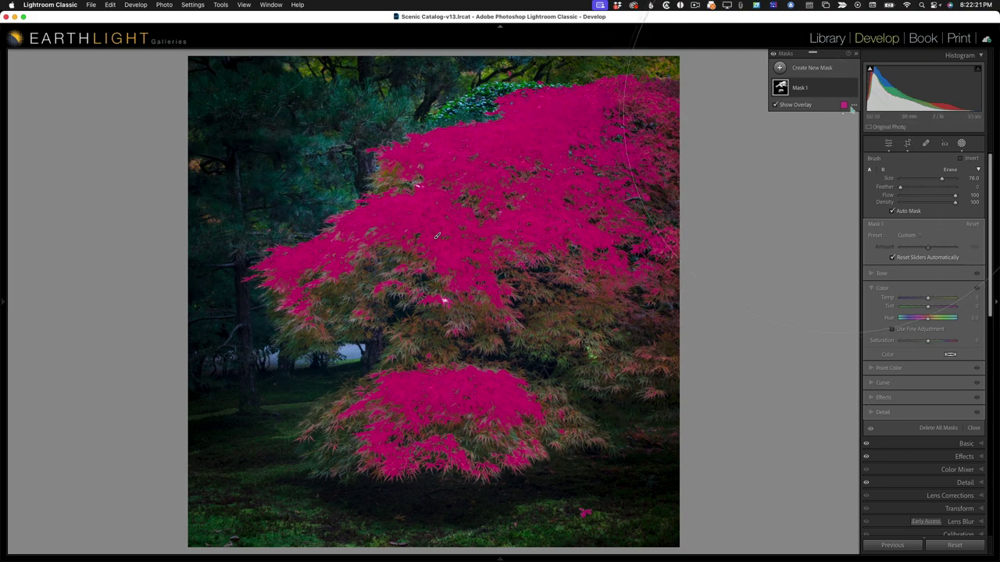
left_click(776, 105)
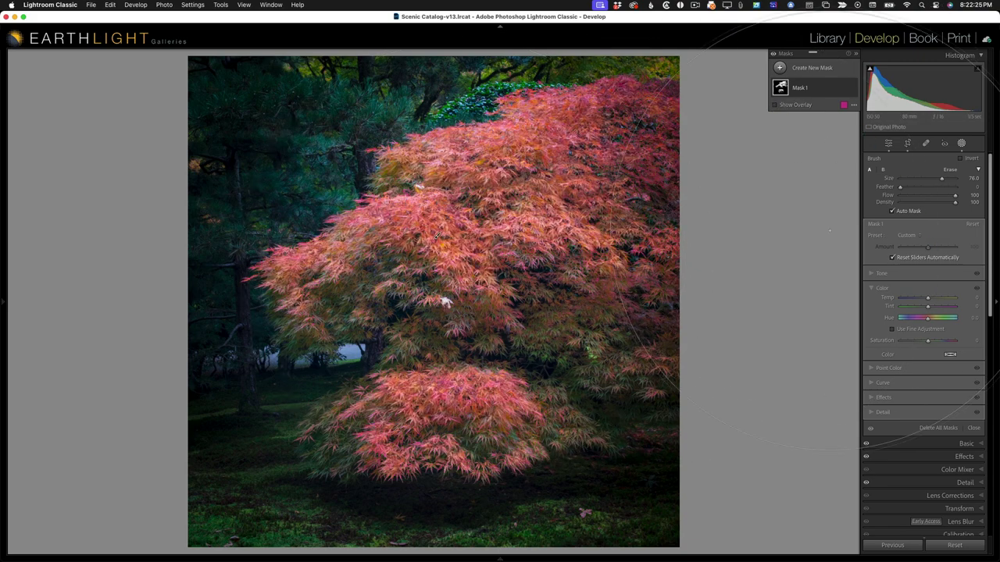
Intensify the red foliage in Mask 1 by shifting Hue slightly negative and raising Saturation to 26, leaving Exposure at 0
left_click(870, 273)
left_click_drag(927, 284, 928, 286)
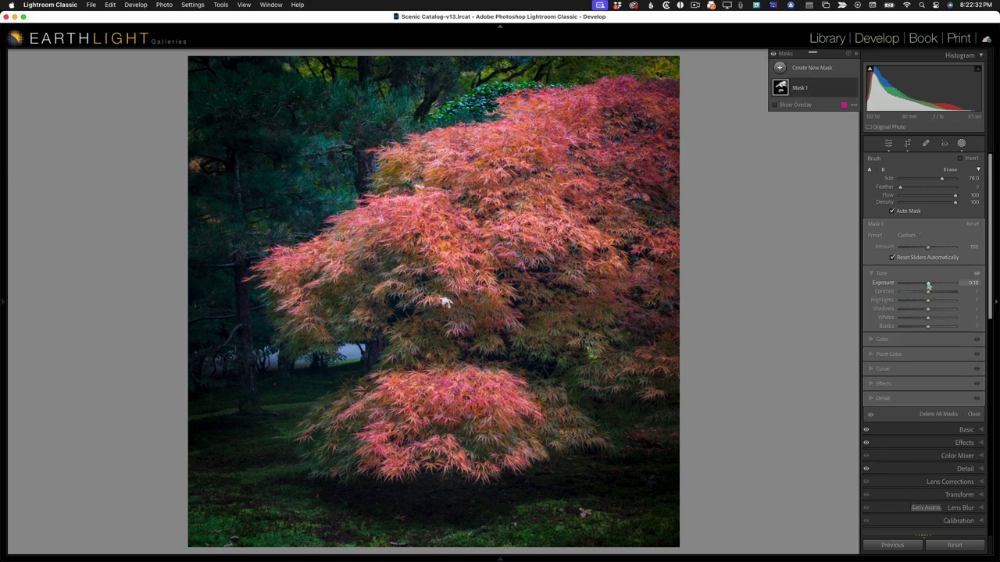
left_click(905, 342)
left_click_drag(928, 341, 928, 320)
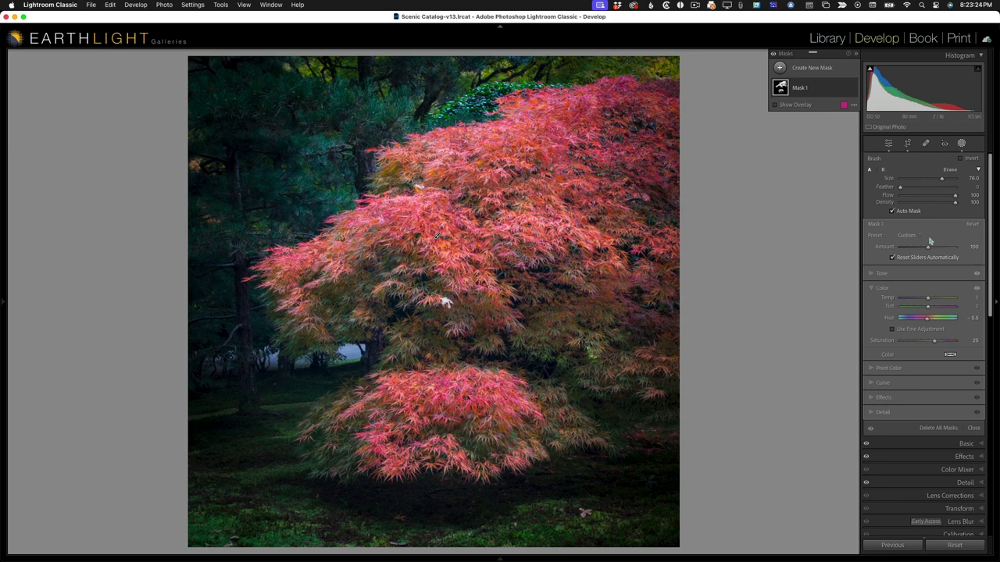
Add a second brush mask and paint the bright background gap under the maple's canopy at brush size 10 with Auto Mask on
left_click(780, 69)
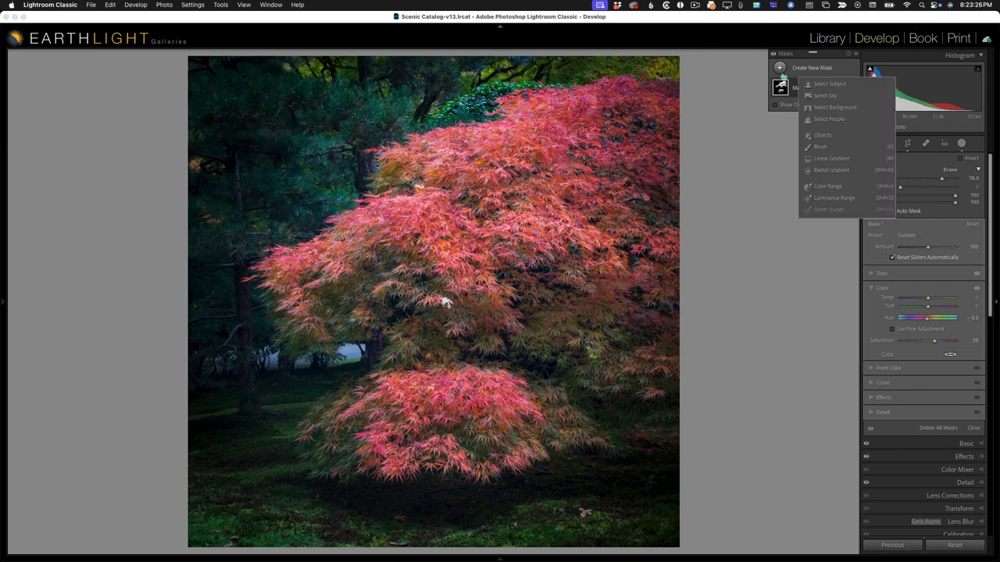
left_click(827, 147)
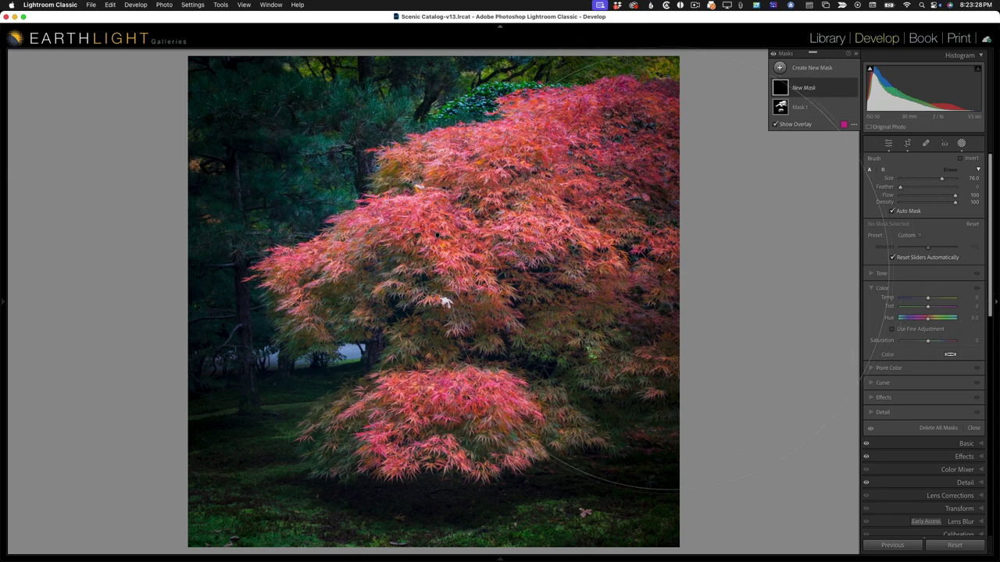
scroll(354, 361, "down", 10)
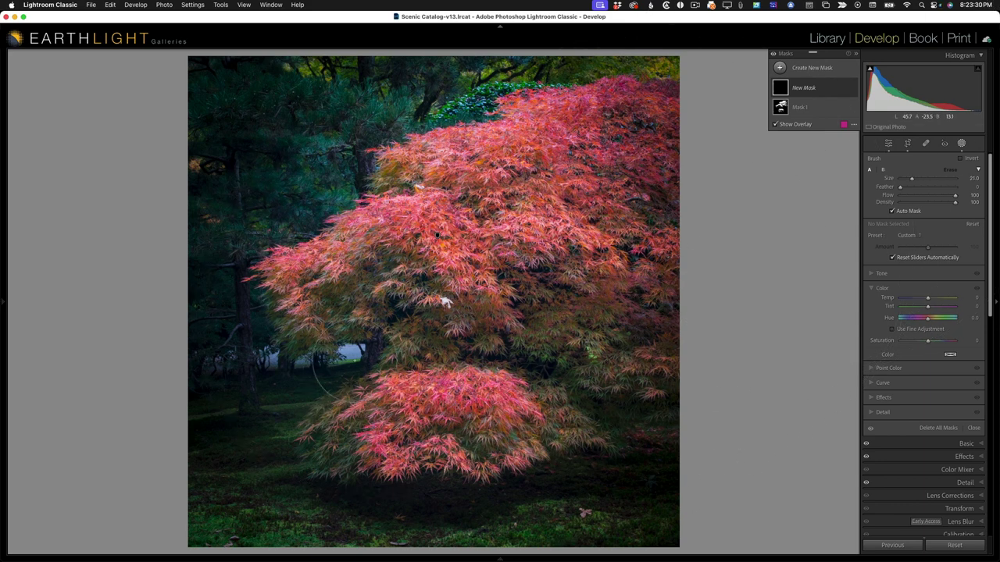
scroll(344, 367, "down", 5)
left_click(349, 354)
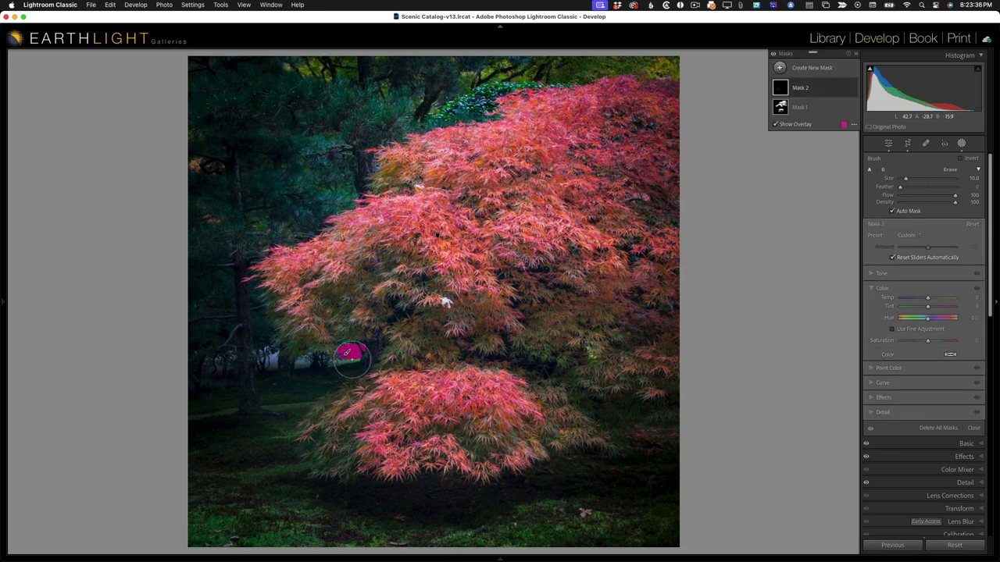
left_click(350, 362)
left_click(343, 357)
left_click(308, 357)
left_click_drag(308, 357, 351, 358)
Paint the remaining bright background gaps between the dark trunks into Mask 2, using brush size 65 with Auto Mask on
scroll(462, 347, "up", 6)
scroll(463, 348, "down", 3)
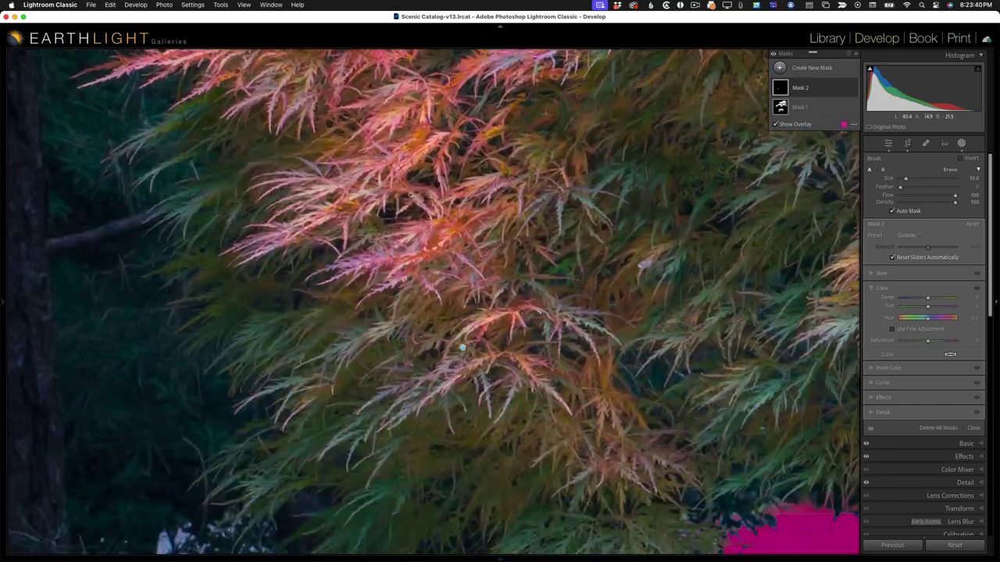
scroll(462, 348, "down", 5)
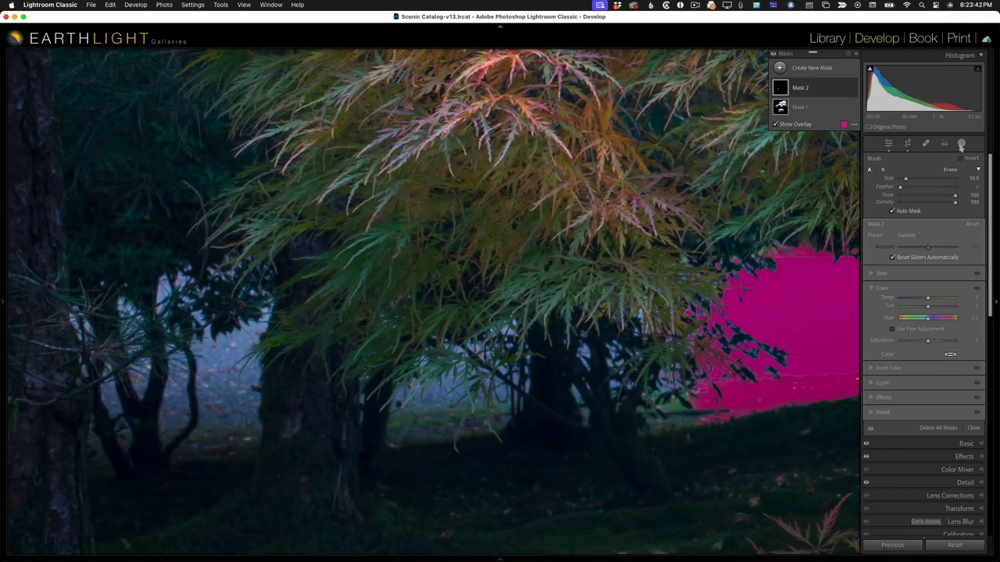
left_click(960, 145)
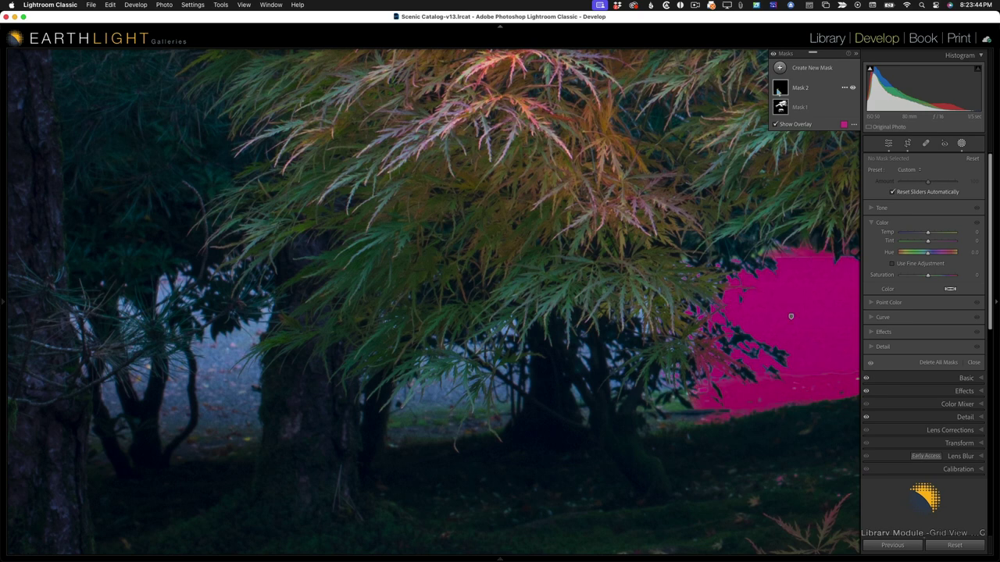
left_click(779, 88)
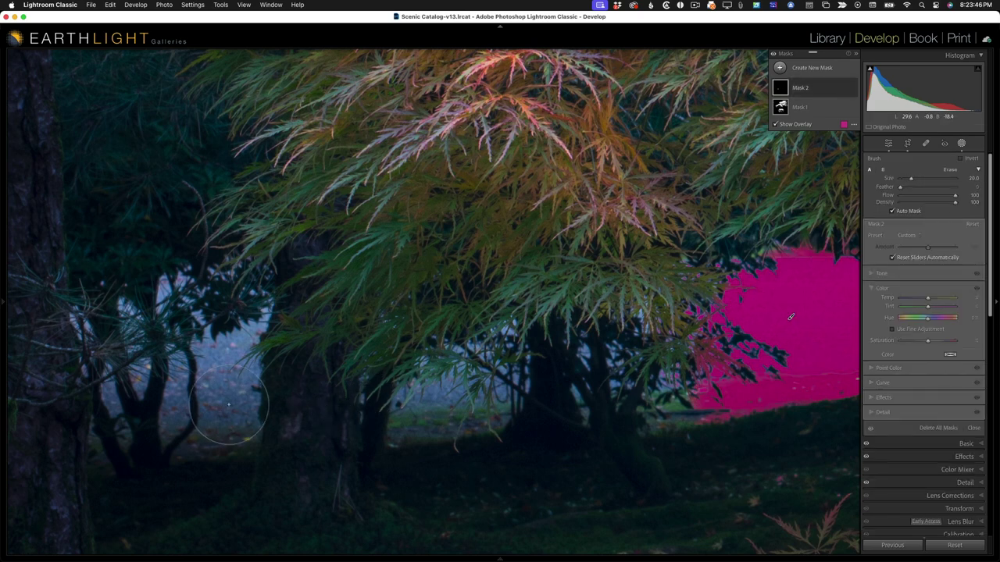
scroll(225, 395, "up", 9)
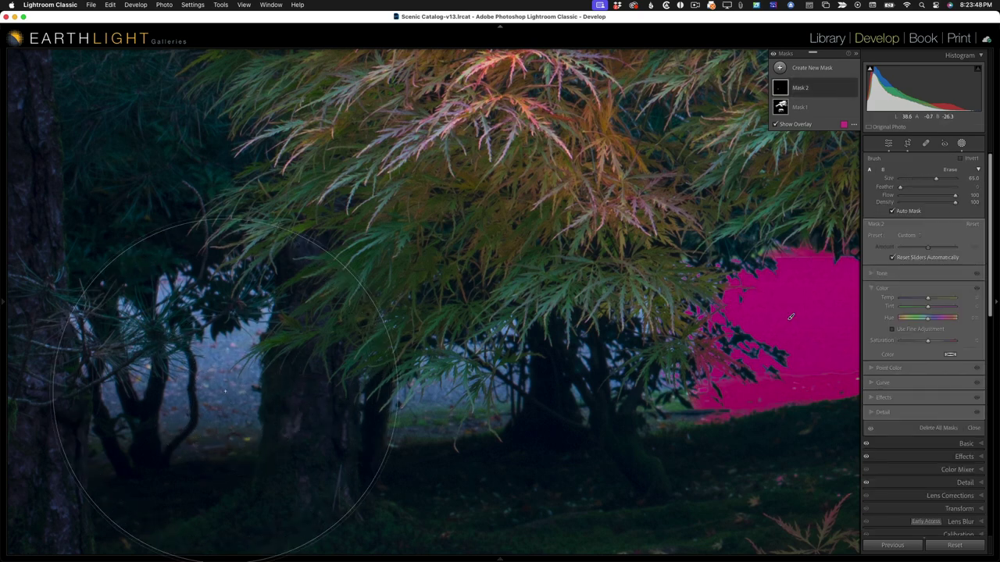
left_click_drag(225, 391, 218, 378)
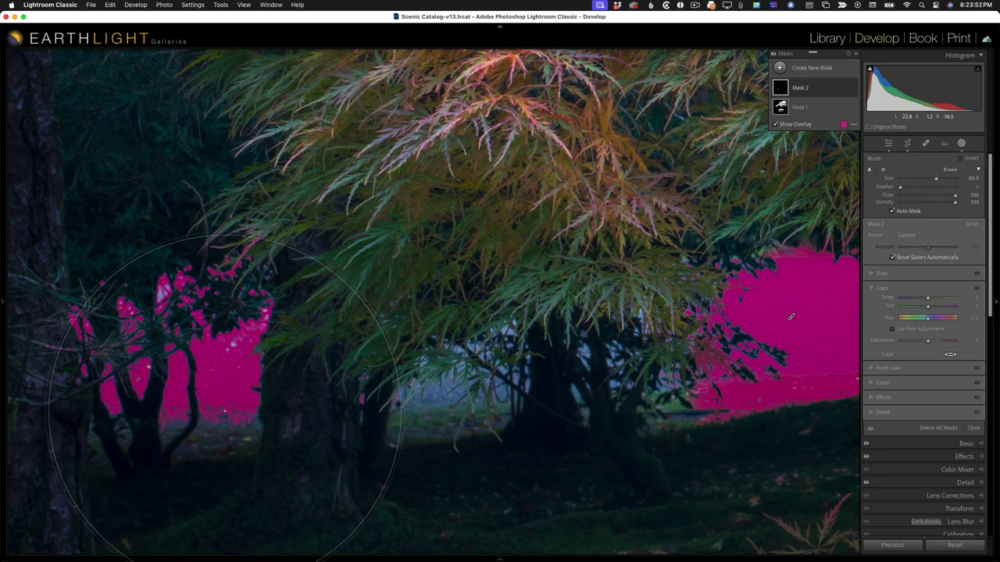
left_click(432, 385)
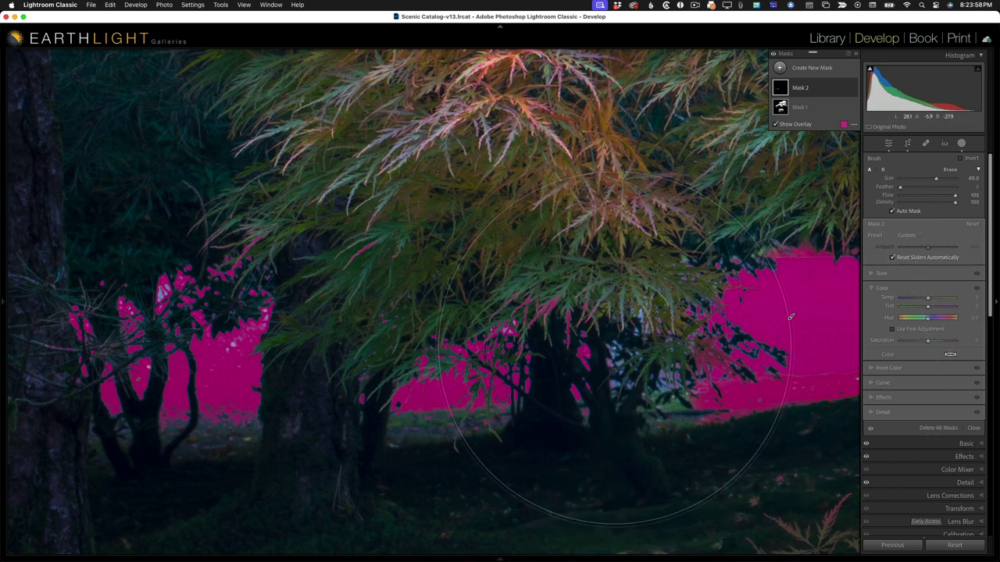
left_click(621, 362)
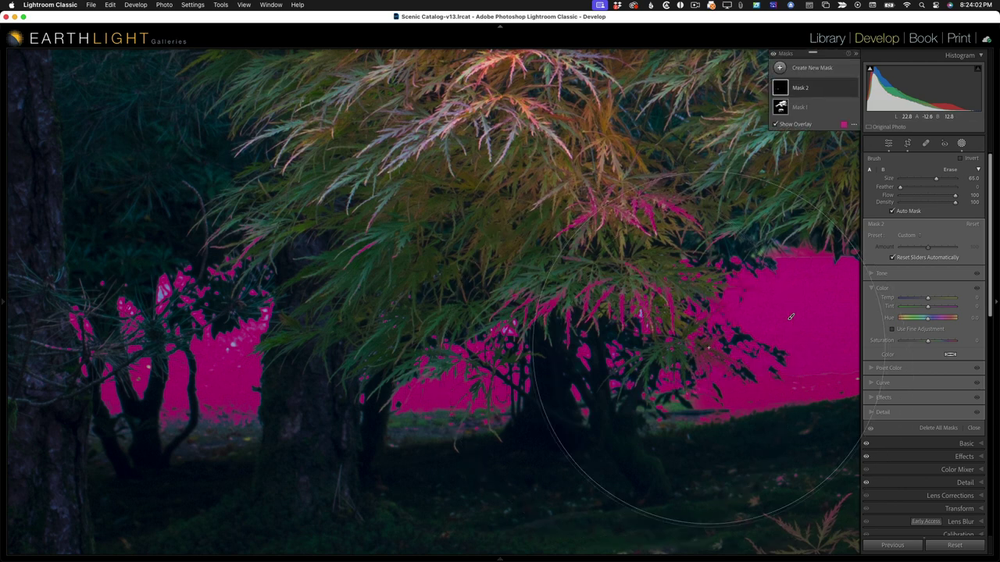
Erase the mask spill from the maple's hanging foliage in Mask 2 with an enlarged eraser brush
key("alt")
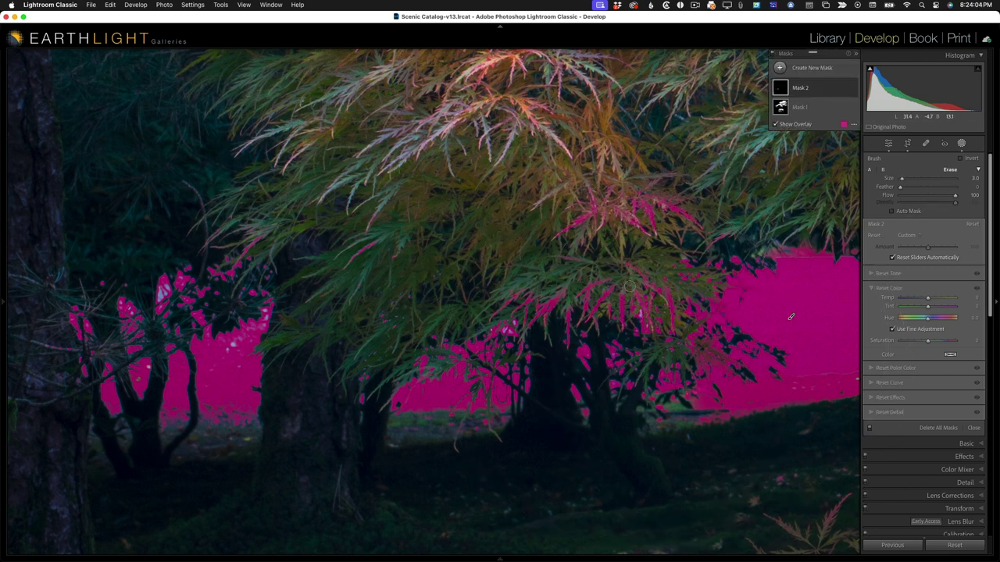
scroll(630, 286, "up", 5)
mouse_move(631, 286)
left_mouse_down()
mouse_move(603, 298)
mouse_move(523, 275)
mouse_move(667, 221)
mouse_move(594, 256)
left_mouse_up()
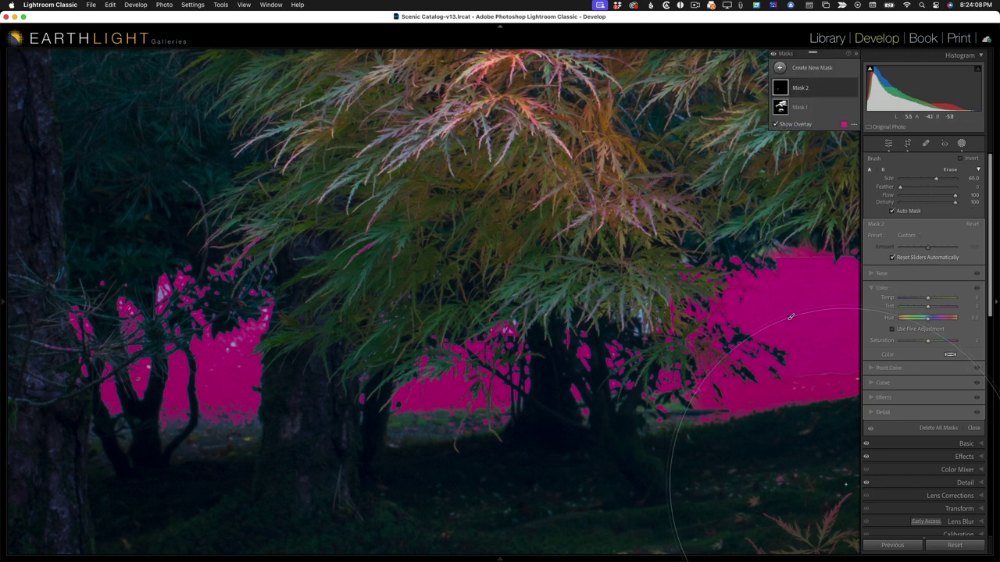
Set the size 20 eraser's Feather to 100 and soften Mask 2 along the grassy ground edge beneath the bright background
key("alt")
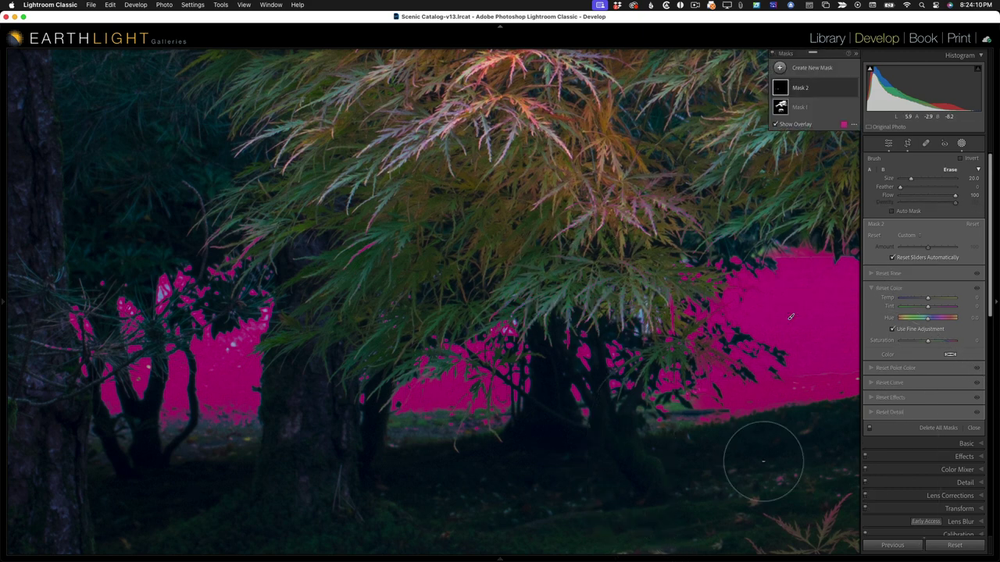
left_click(950, 170)
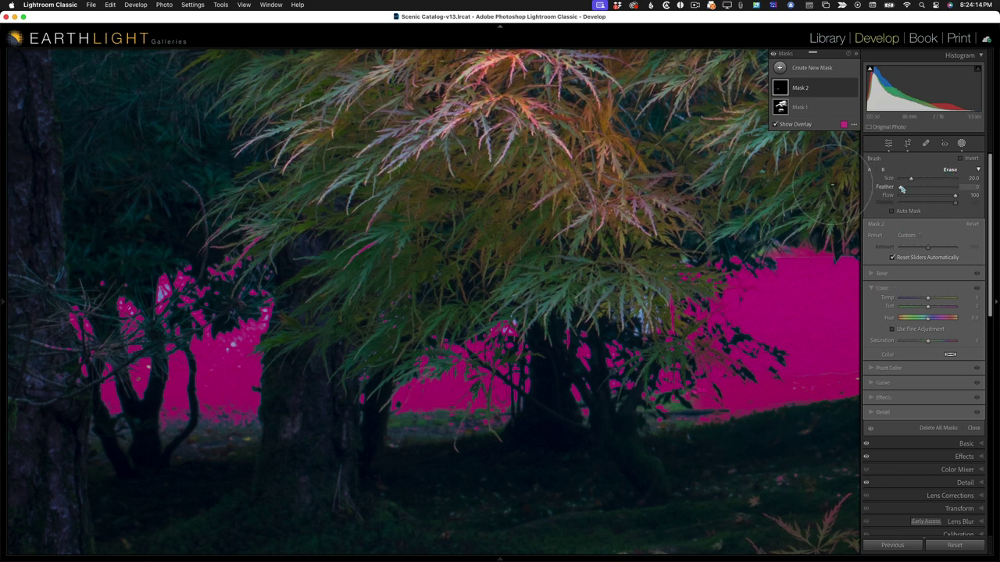
left_click_drag(917, 189, 957, 189)
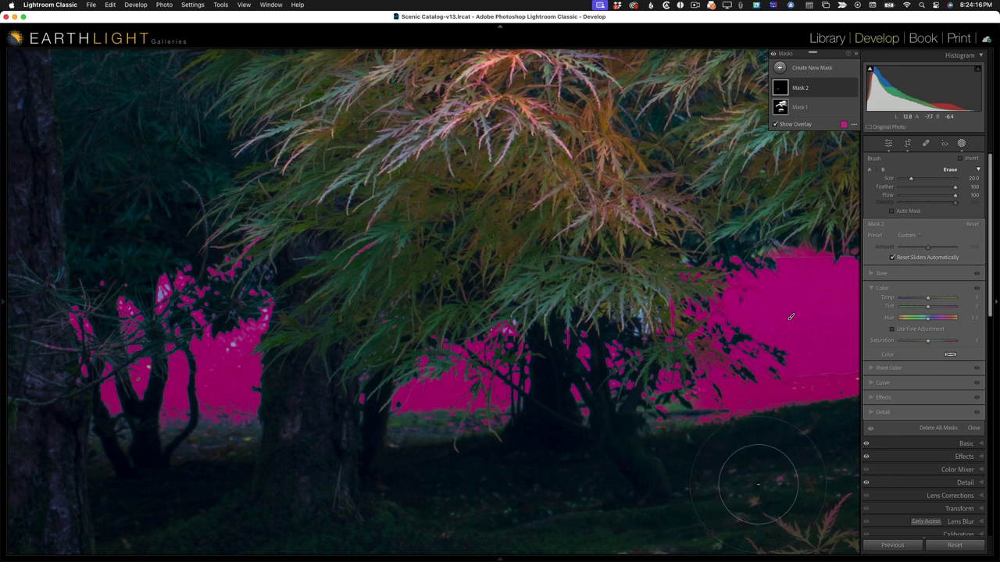
mouse_move(680, 425)
left_mouse_down()
mouse_move(804, 413)
mouse_move(785, 412)
left_mouse_up()
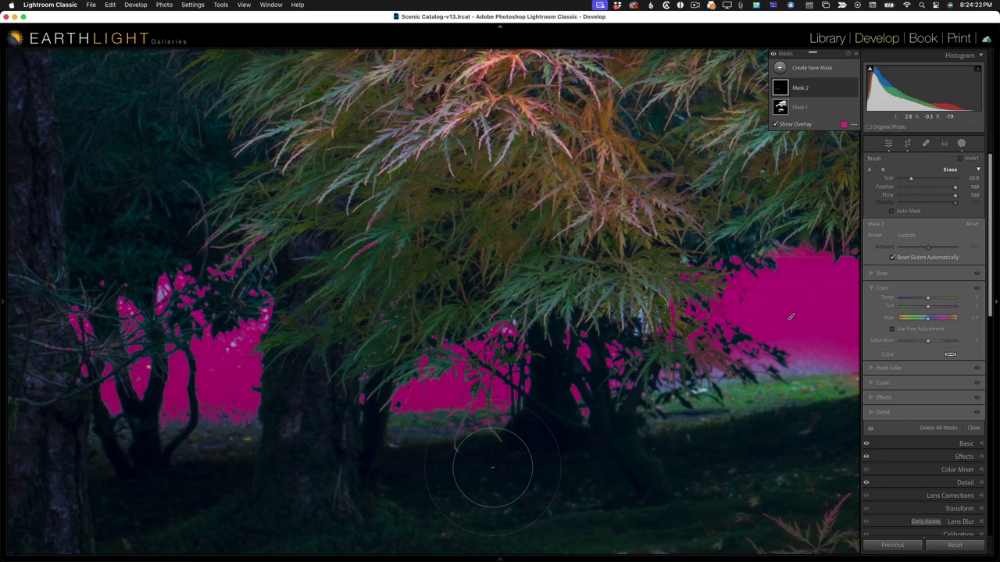
Darken the bright background gaps by slightly lowering the Exposure of Mask 2
scroll(493, 467, "down", 5)
key("z")
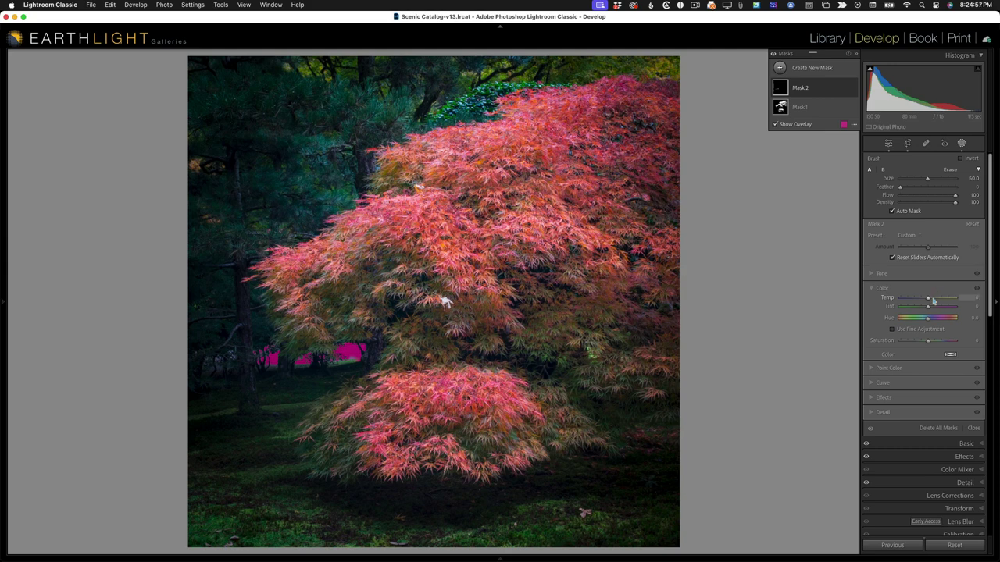
left_click(873, 274)
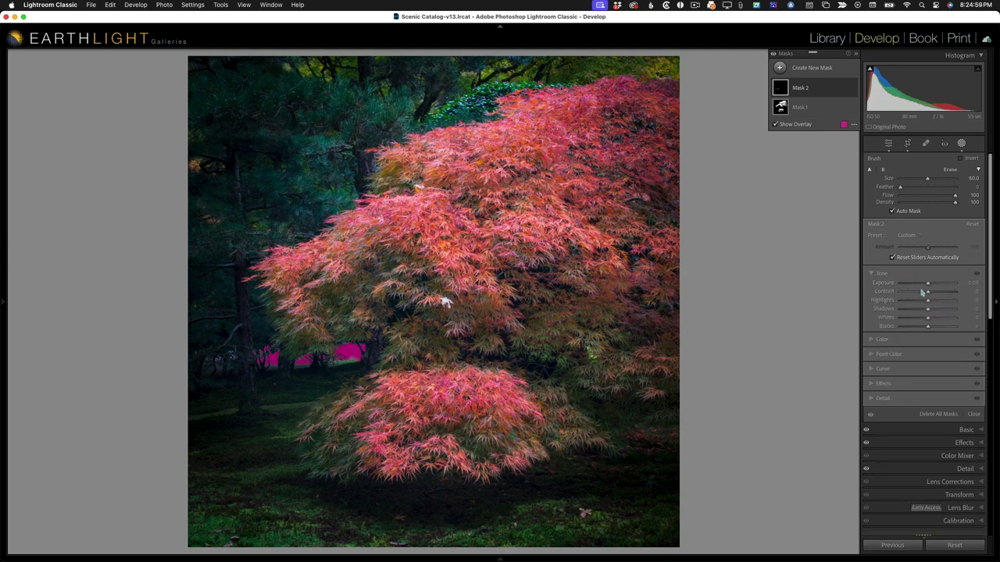
left_click_drag(927, 286, 926, 286)
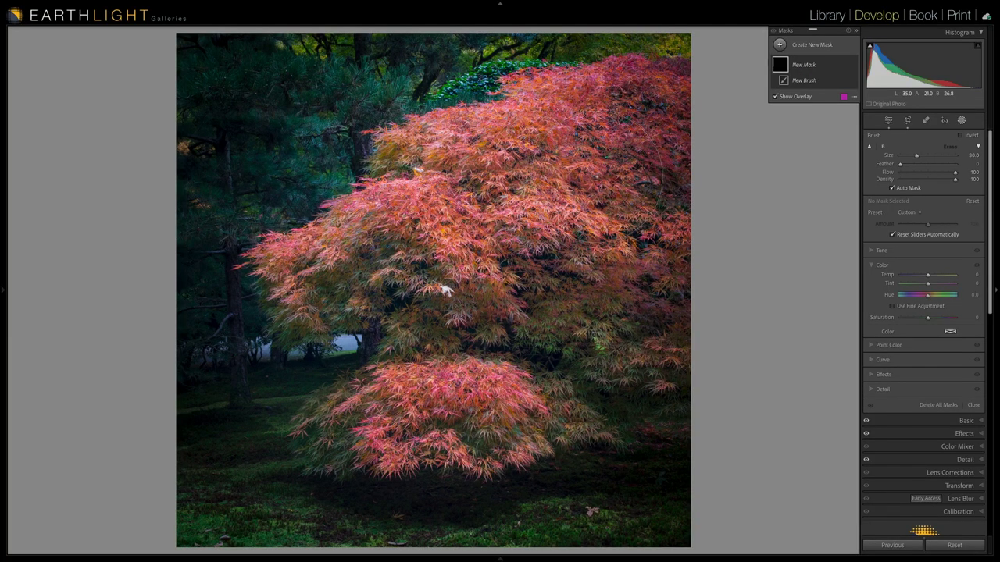
Paint a new brush mask over the entire maple canopy with Auto Mask off
mouse_move(649, 117)
left_mouse_down()
mouse_move(531, 119)
mouse_move(496, 153)
mouse_move(415, 162)
mouse_move(392, 240)
left_mouse_up()
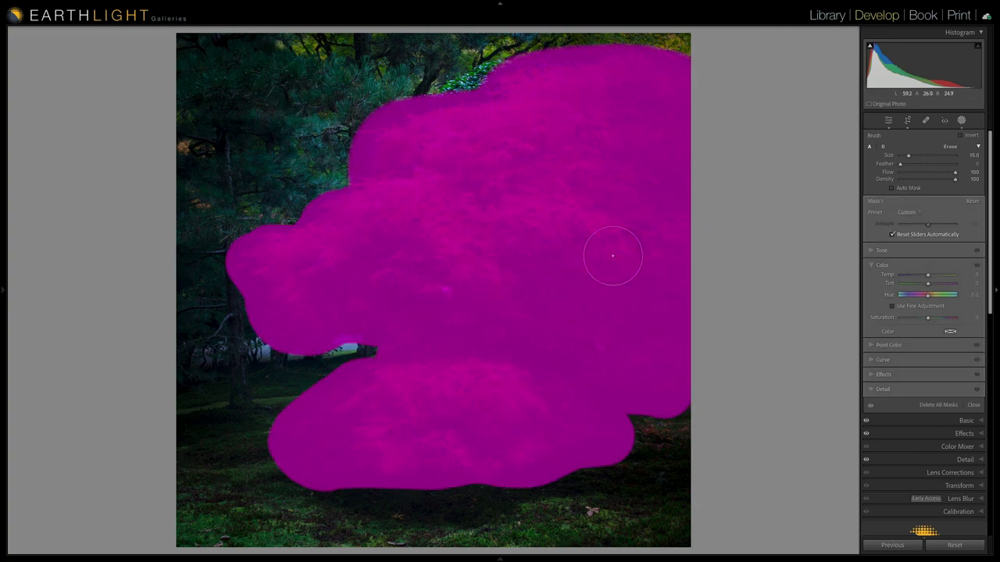
left_click_drag(612, 257, 578, 239)
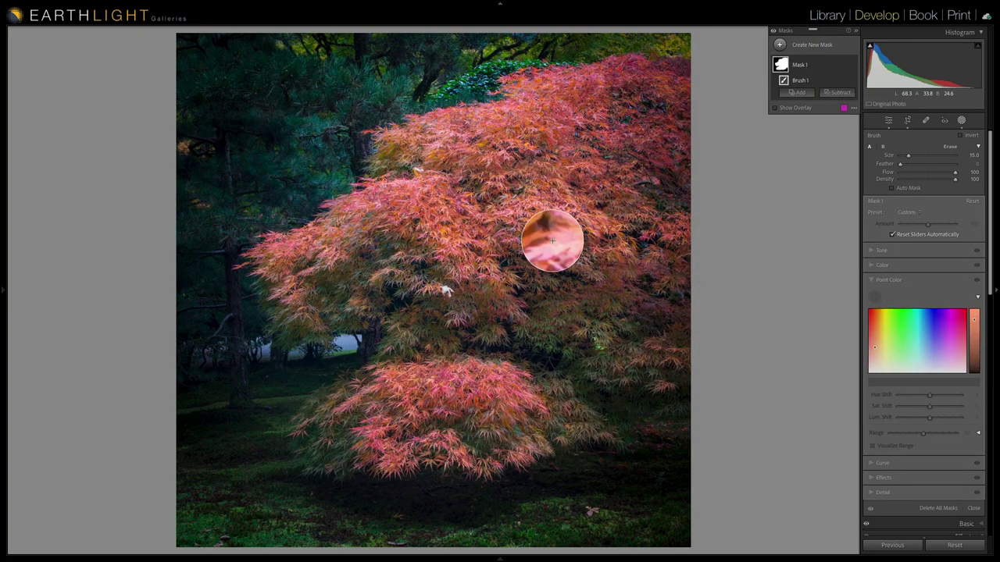
Sample three foliage colors with Point Color in Mask 1, setting each sample's Sat. Shift to -100 and Lum. Shift to 100
left_click(552, 240)
left_click_drag(929, 407, 961, 418)
left_click(874, 297)
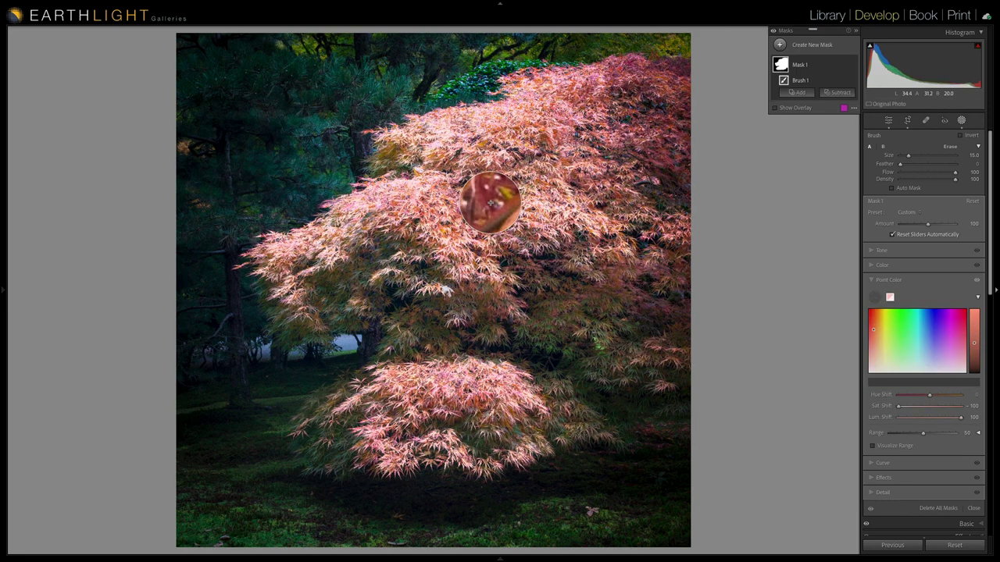
left_click(487, 201)
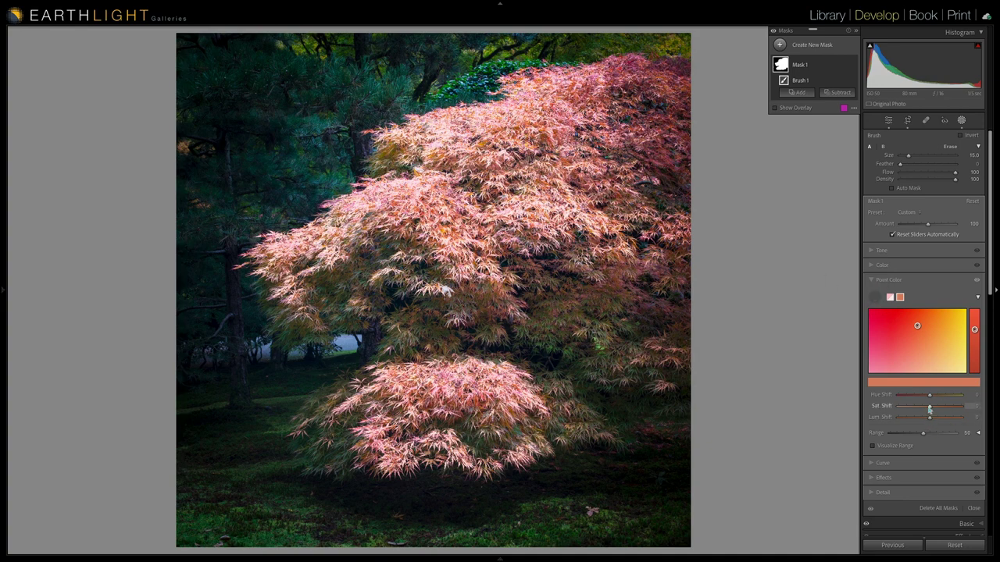
mouse_move(930, 408)
left_mouse_down()
mouse_move(898, 407)
mouse_move(961, 418)
left_mouse_up()
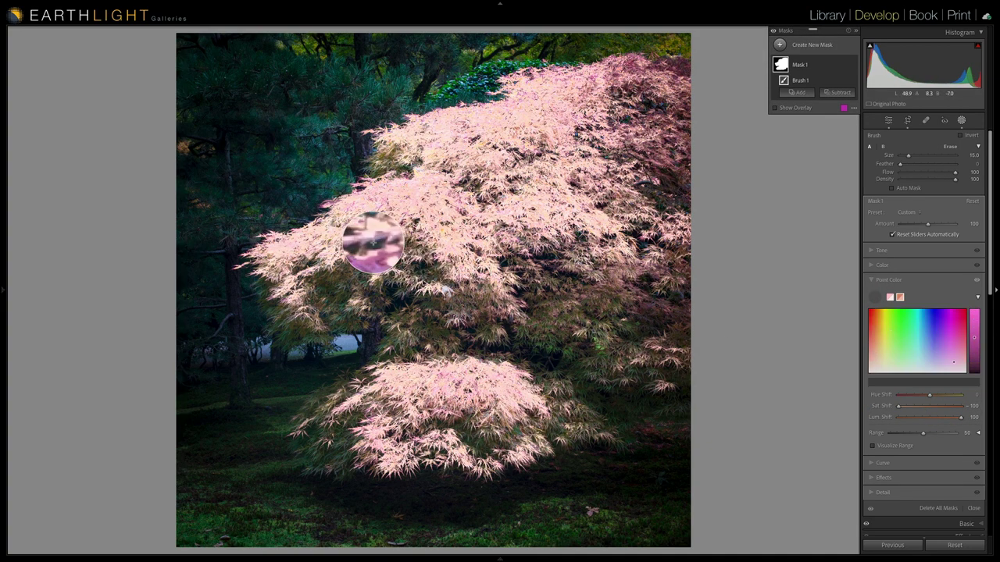
left_click(363, 247)
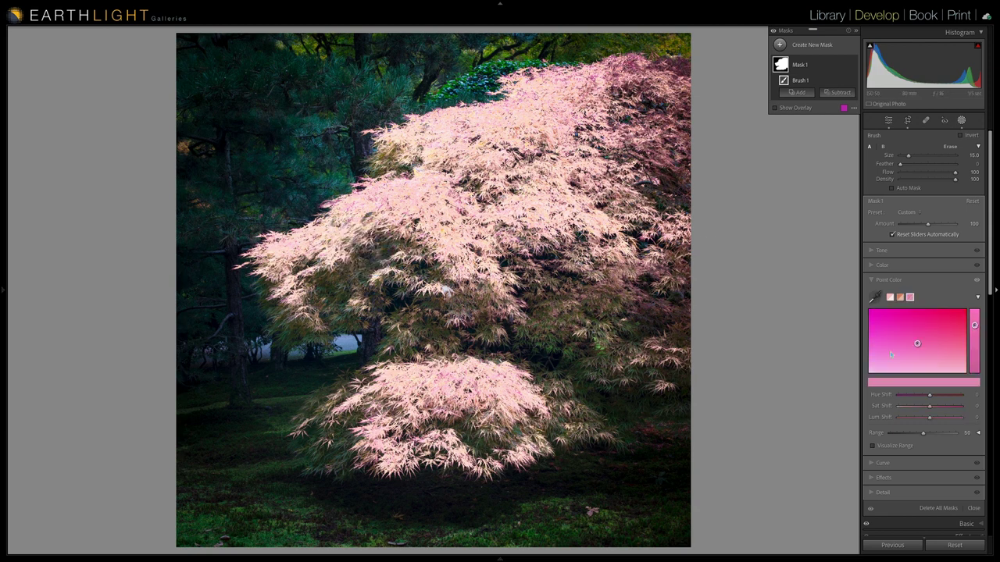
mouse_move(920, 408)
left_mouse_down()
mouse_move(898, 406)
mouse_move(961, 418)
left_mouse_up()
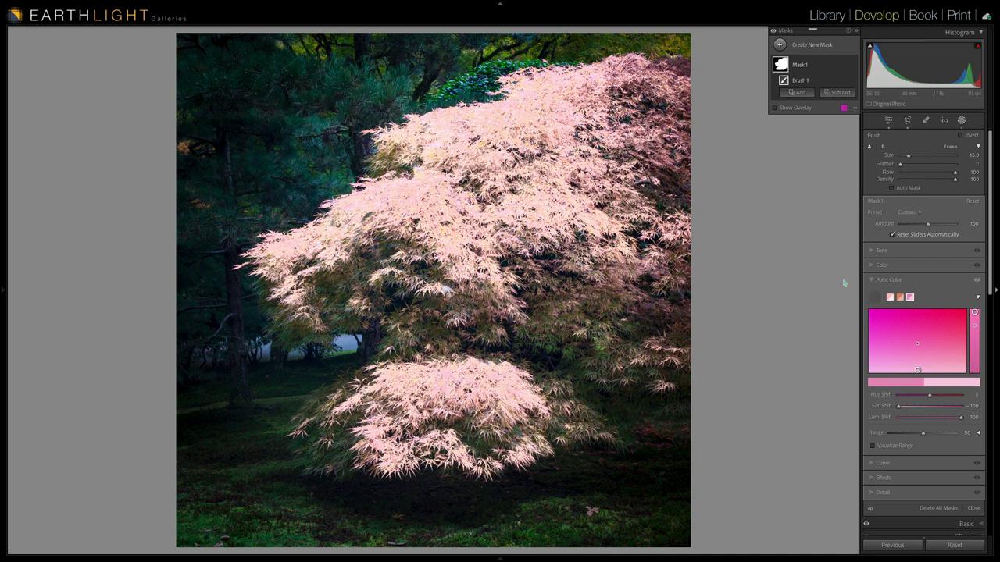
Add two more Point Color samples from the pale pink leaves and the brownish inner foliage
left_click(875, 297)
left_click(408, 173)
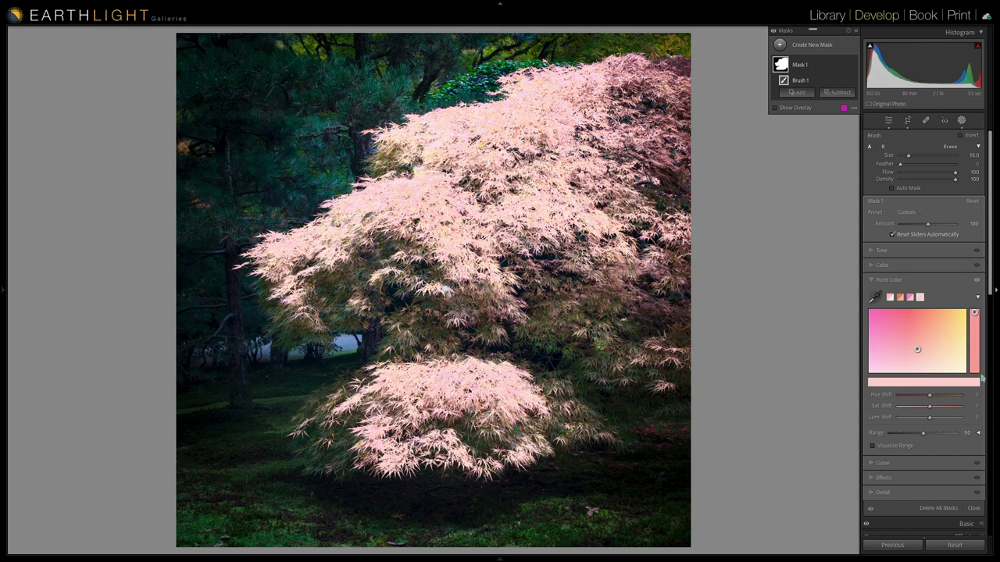
left_click(875, 296)
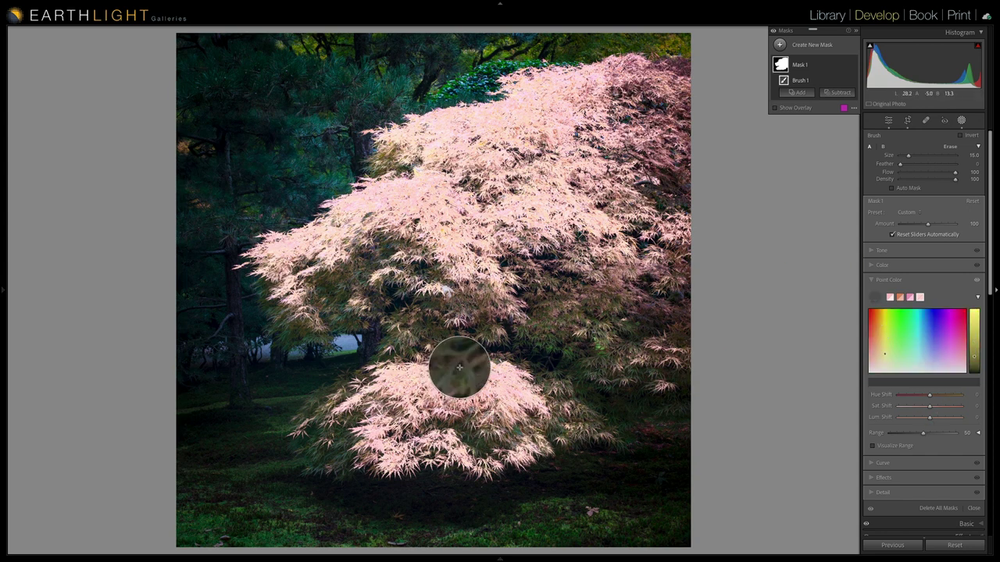
left_click(603, 331)
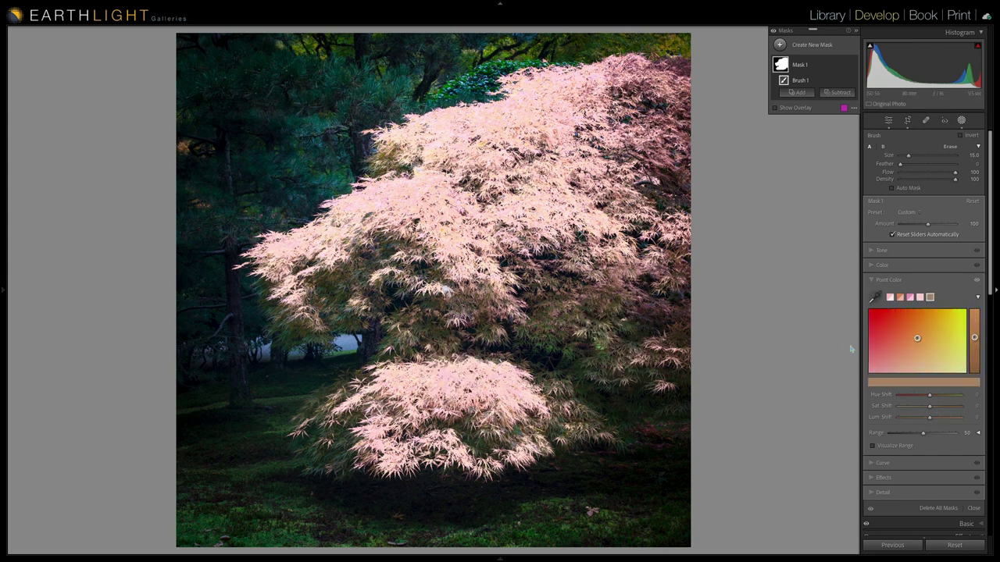
Reset the first Point Color sample's shifts, then set its Sat. Shift and Lum. Shift to 5
left_click(891, 298)
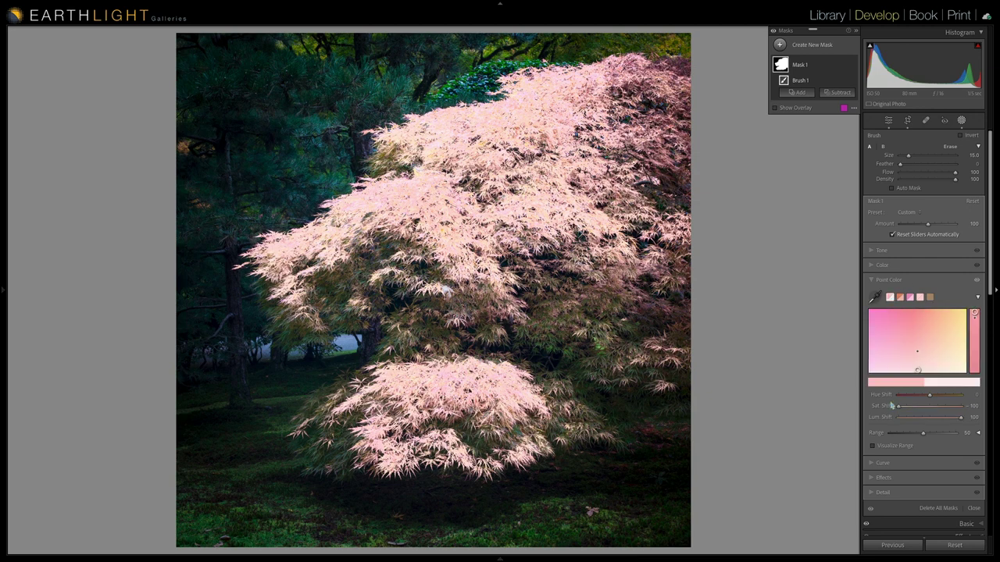
double_click(883, 405)
double_click(883, 417)
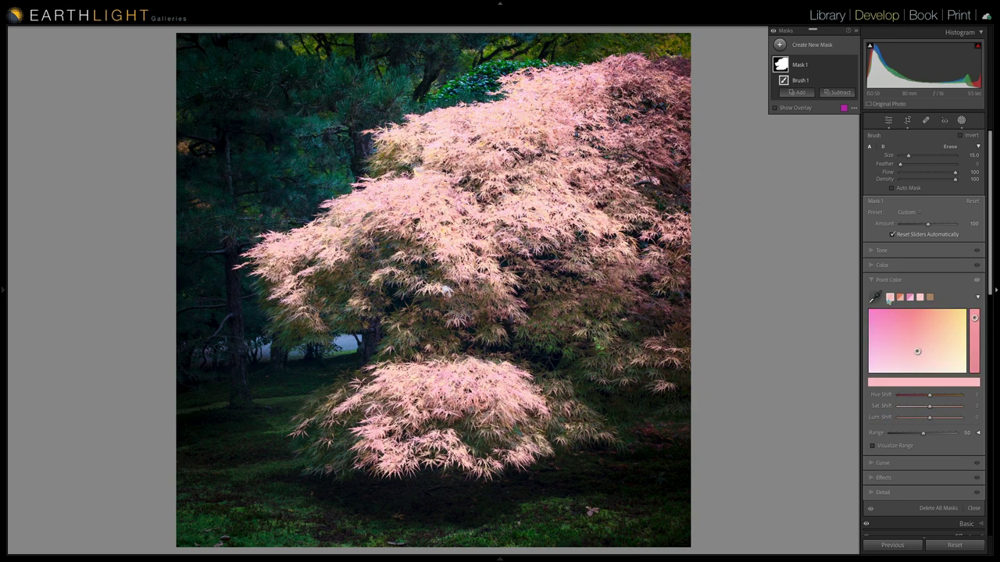
type("5")
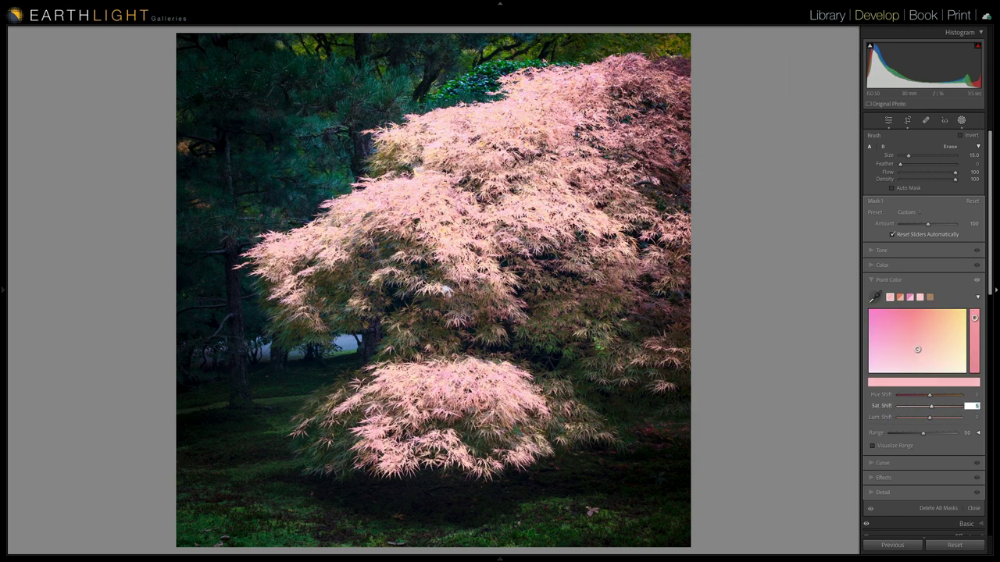
type("56")
left_click(971, 417)
type("5")
Set Sat. Shift and Lum. Shift to 5 for the remaining four Point Color samples
left_click(900, 297)
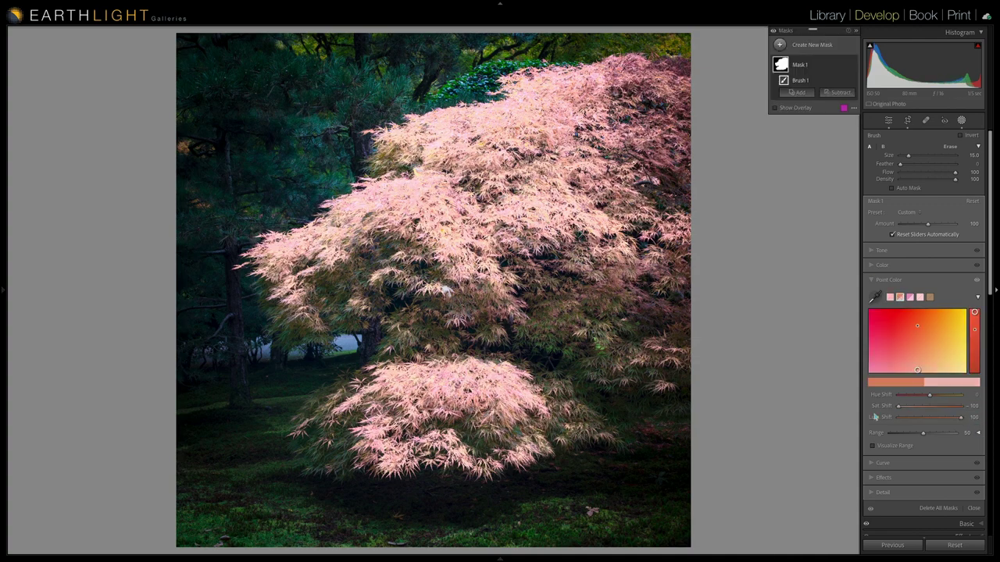
left_click(969, 417)
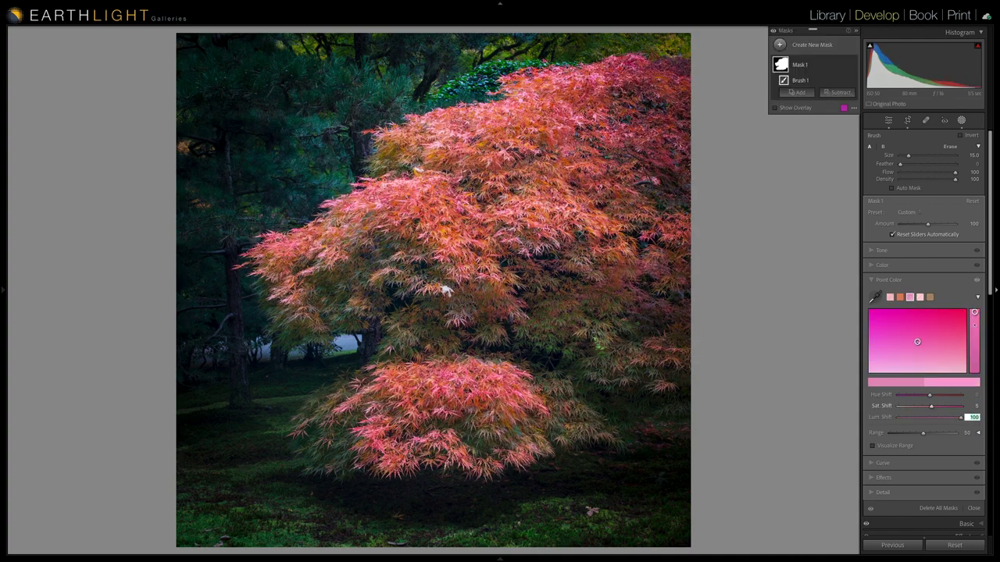
type("0")
left_click(920, 297)
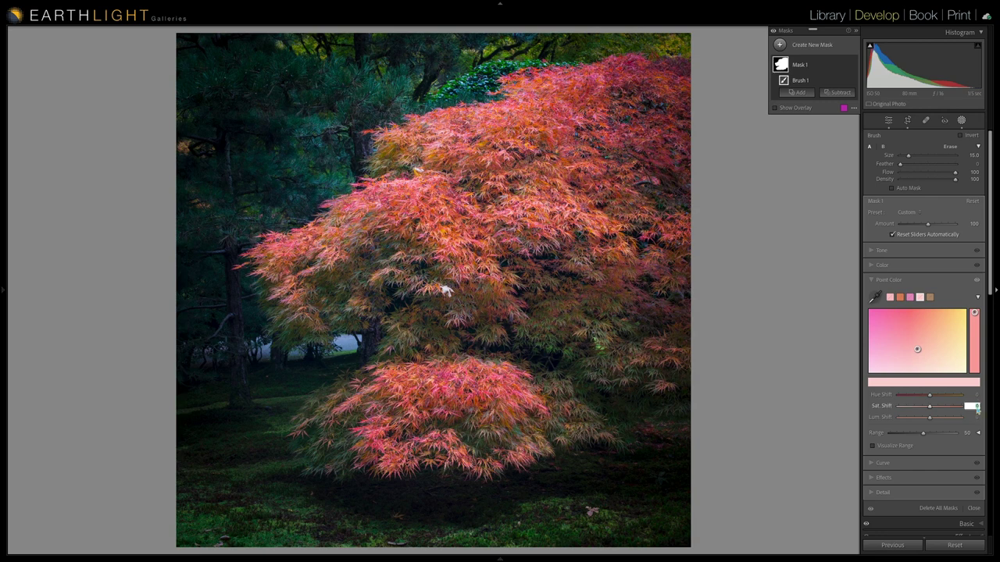
left_click(929, 298)
left_click(973, 406)
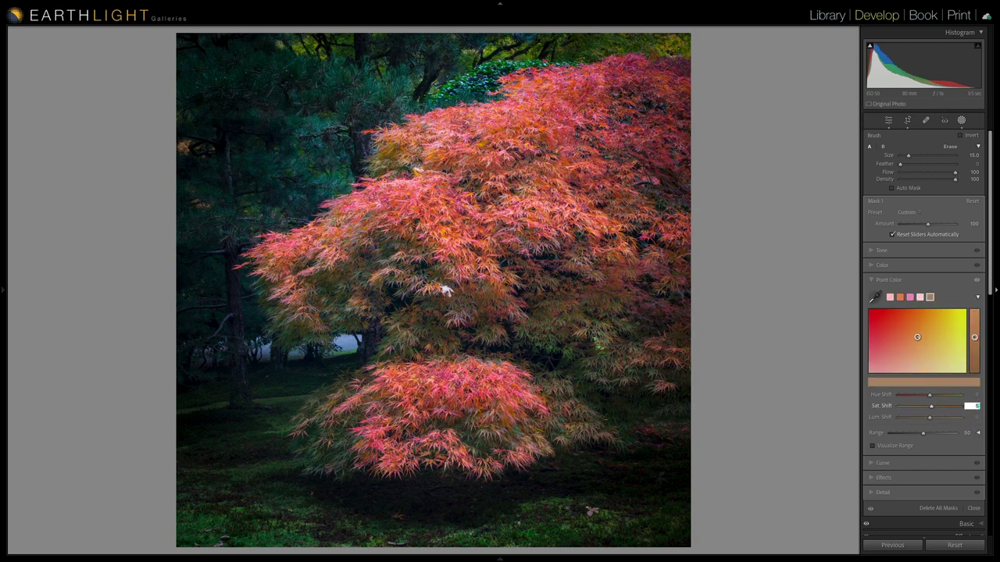
type("5")
key("Tab")
type("5")
Roll the photo's history back to the virtual copy's creation, removing the brush mask and its Point Color adjustments
mouse_move(6, 290)
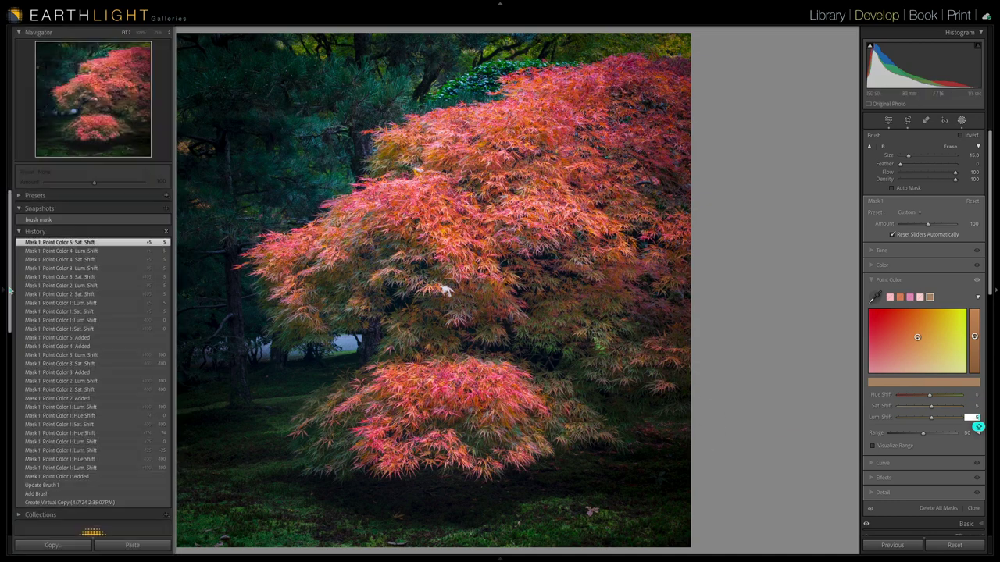
left_click(49, 495)
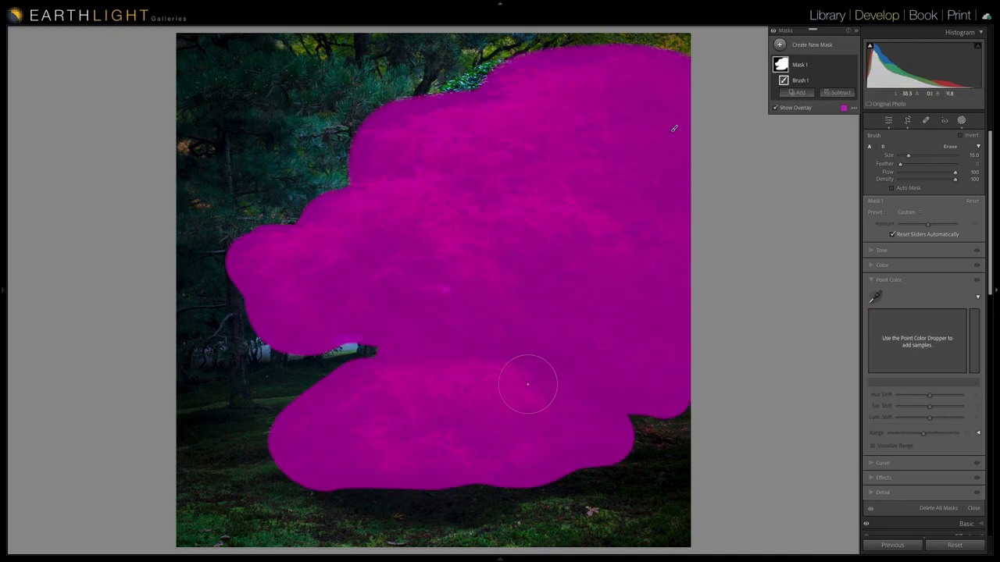
mouse_move(2, 292)
left_click(51, 510)
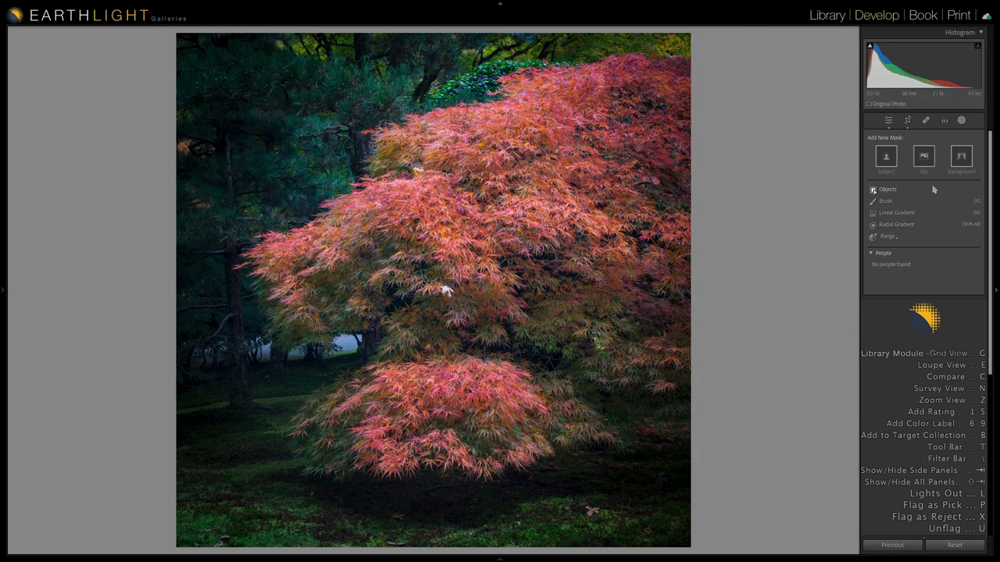
Create a Color Range mask by sampling the red foliage at the center of the maple
left_click(886, 235)
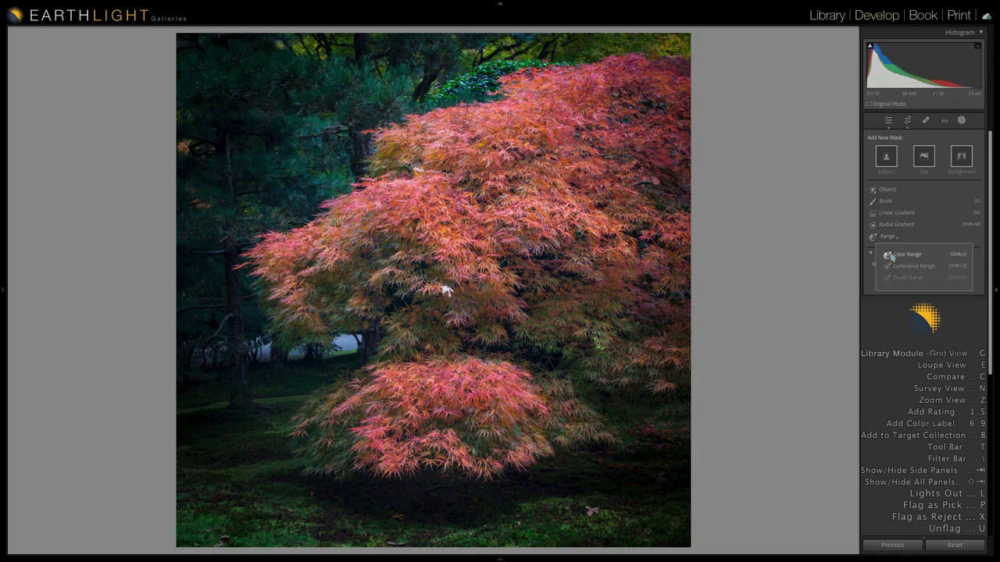
left_click(890, 256)
left_click(508, 210)
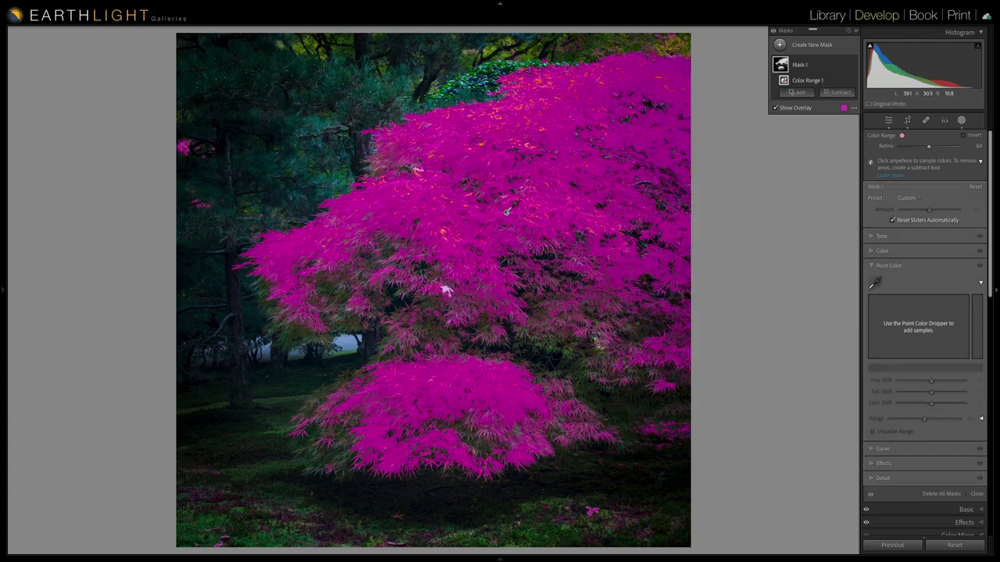
Add two more Color Range selections to Mask 1, sampling uncovered orange and red leaves in the upper canopy
left_click(797, 92)
left_click(805, 211)
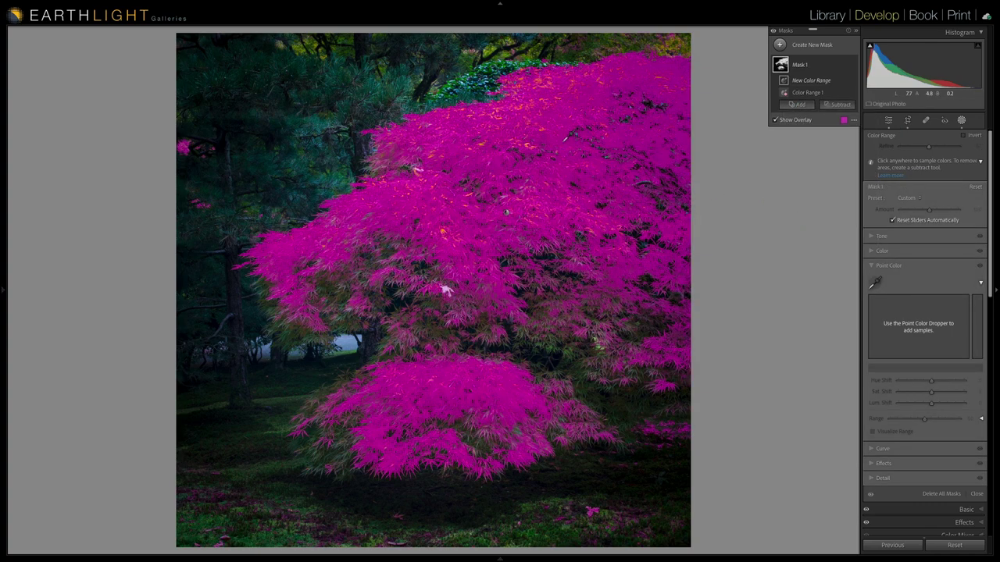
left_click(529, 137)
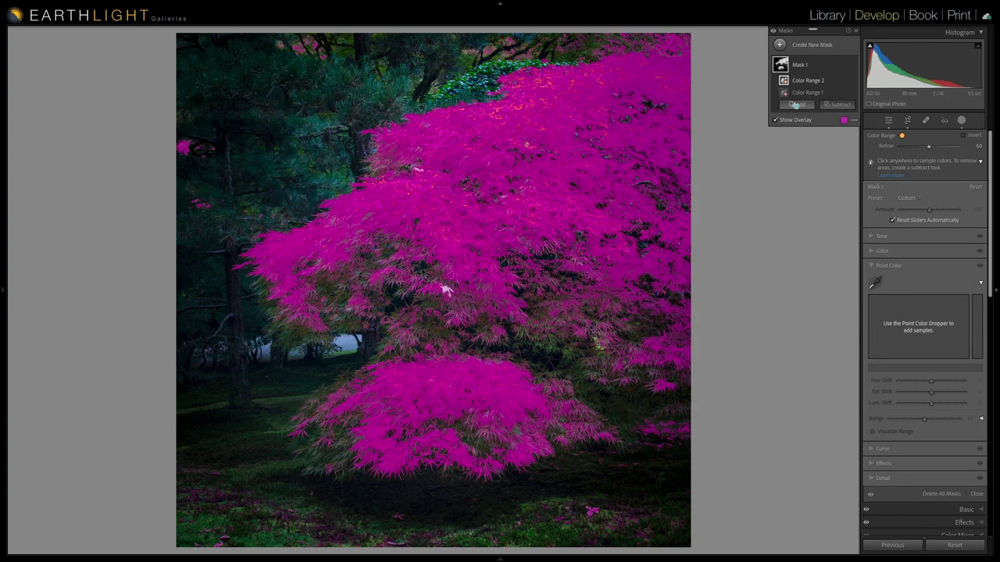
left_click(796, 104)
left_click(805, 227)
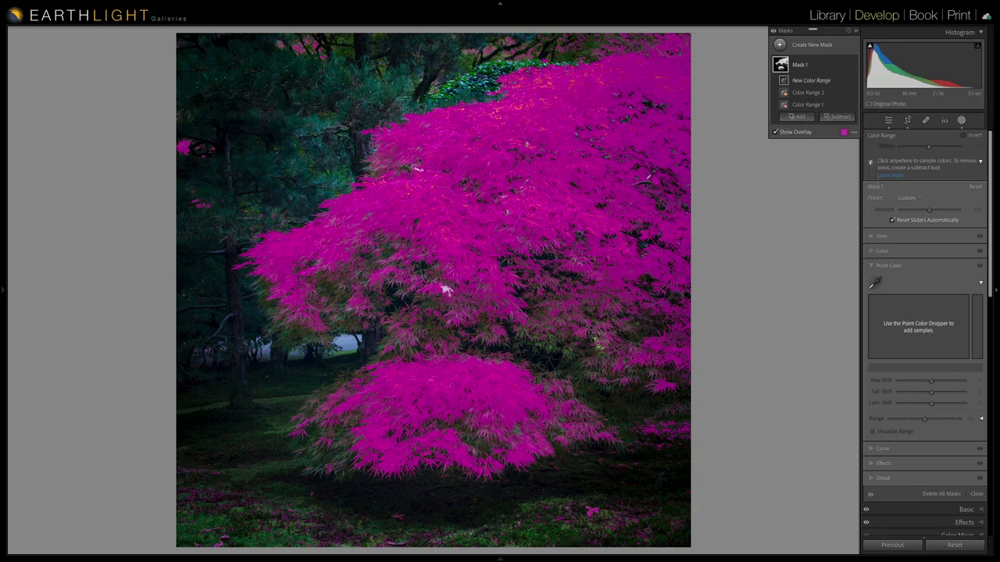
left_click(493, 111)
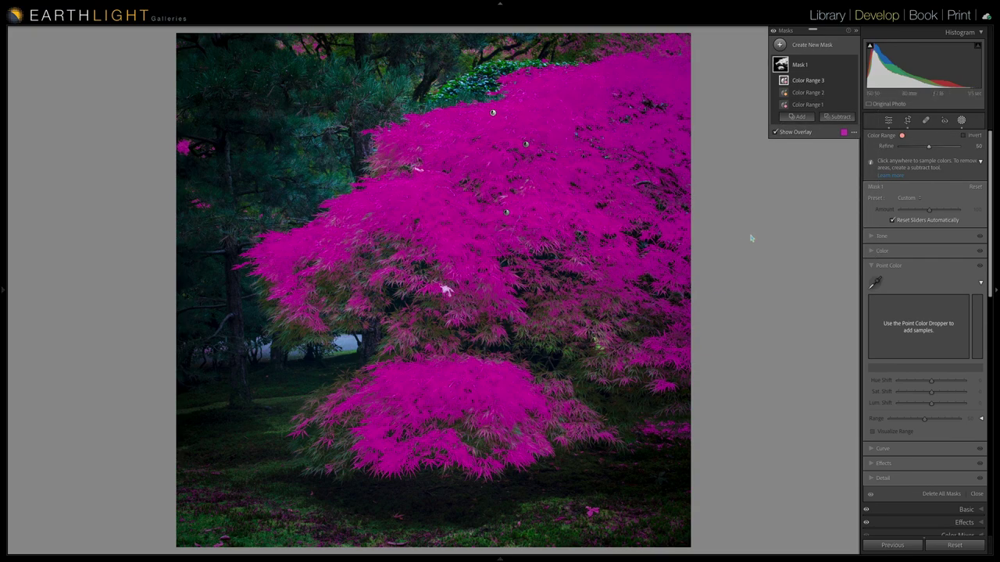
Subtract the unwanted background and ground areas at the photo's left edge and lower foreground from Mask 1 with a brush
left_click(837, 117)
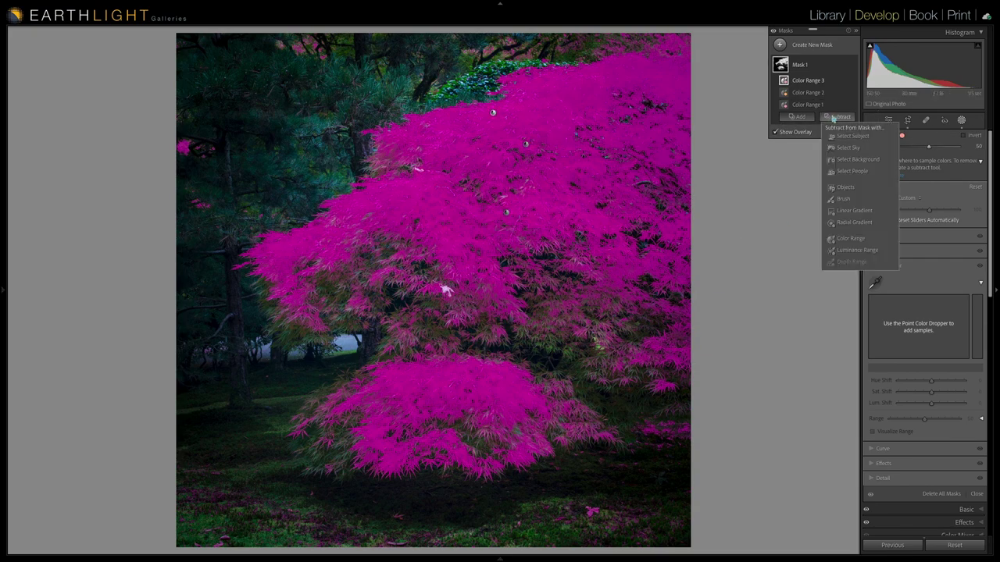
left_click(840, 192)
mouse_move(181, 144)
left_mouse_down()
mouse_move(334, 52)
mouse_move(275, 61)
mouse_move(181, 219)
mouse_move(247, 130)
left_mouse_up()
mouse_move(207, 500)
left_mouse_down()
mouse_move(416, 524)
mouse_move(630, 511)
mouse_move(679, 457)
mouse_move(657, 450)
mouse_move(605, 488)
mouse_move(590, 478)
mouse_move(541, 500)
mouse_move(321, 530)
mouse_move(217, 505)
mouse_move(209, 422)
left_mouse_up()
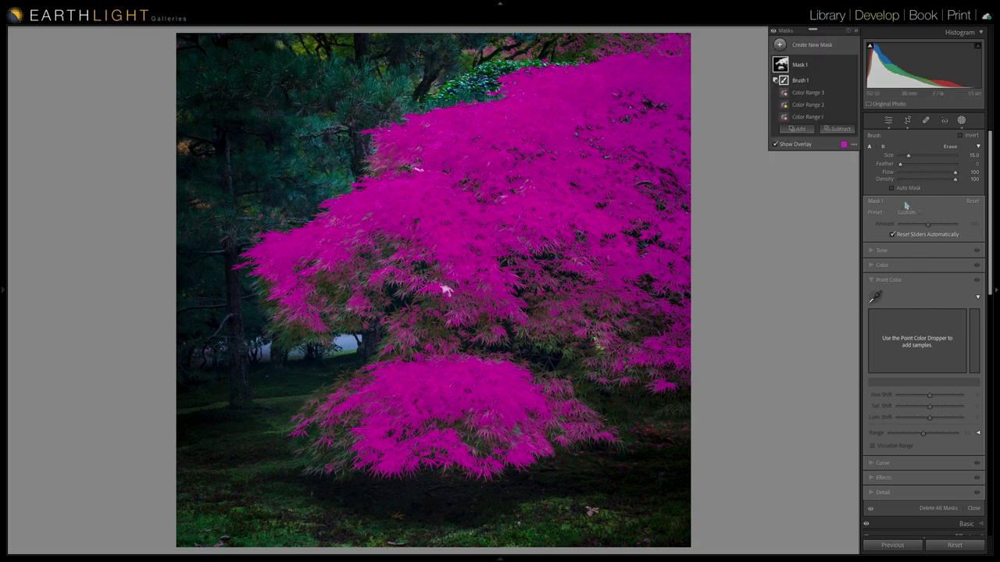
Raise Mask 1's Exposure slightly, to about 0.2, to brighten the maple foliage
left_click(876, 275)
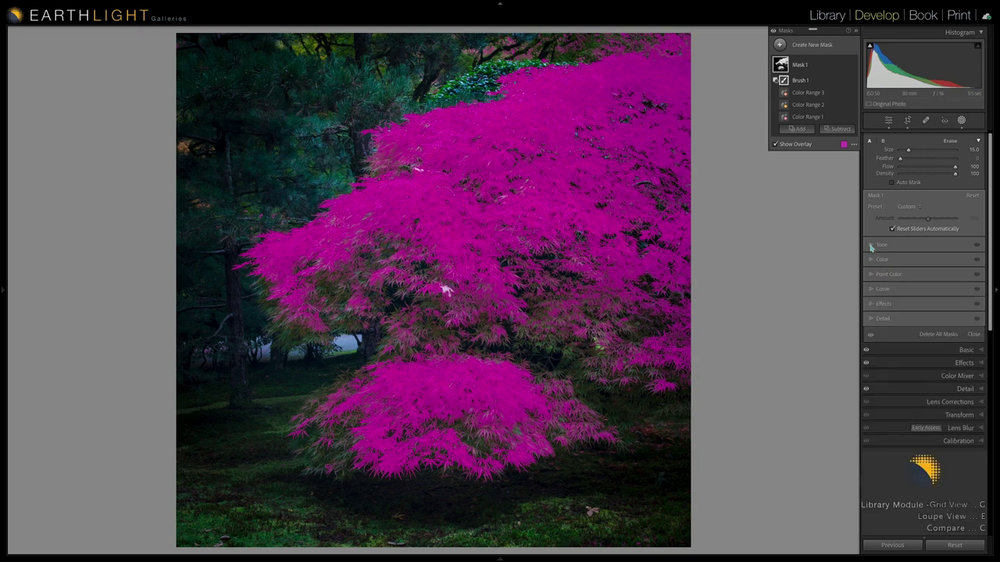
left_click(870, 245)
left_click(927, 255)
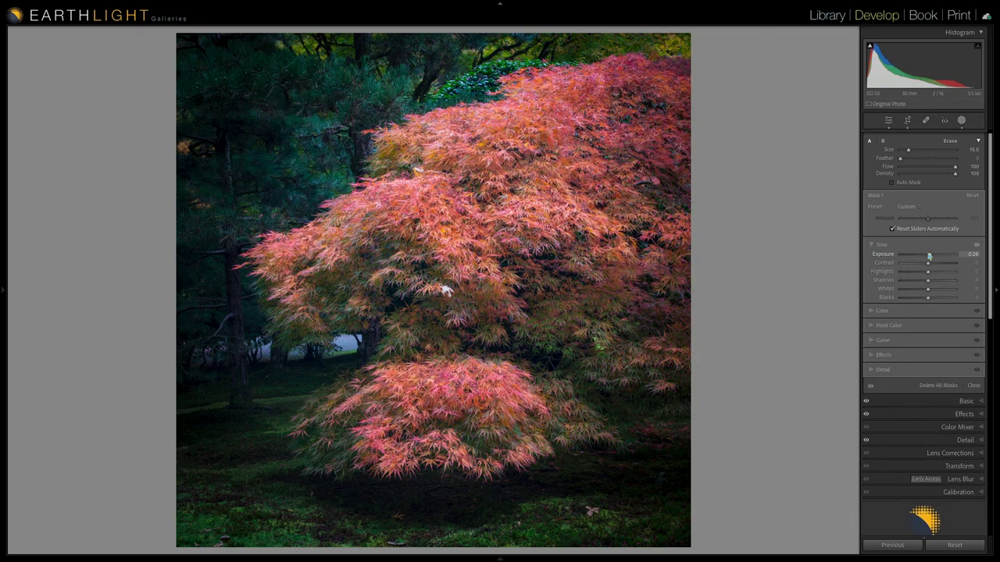
Set Mask 1's Saturation to 20 and shift its Hue to about -12.6 for redder foliage
left_click(871, 244)
left_click(873, 258)
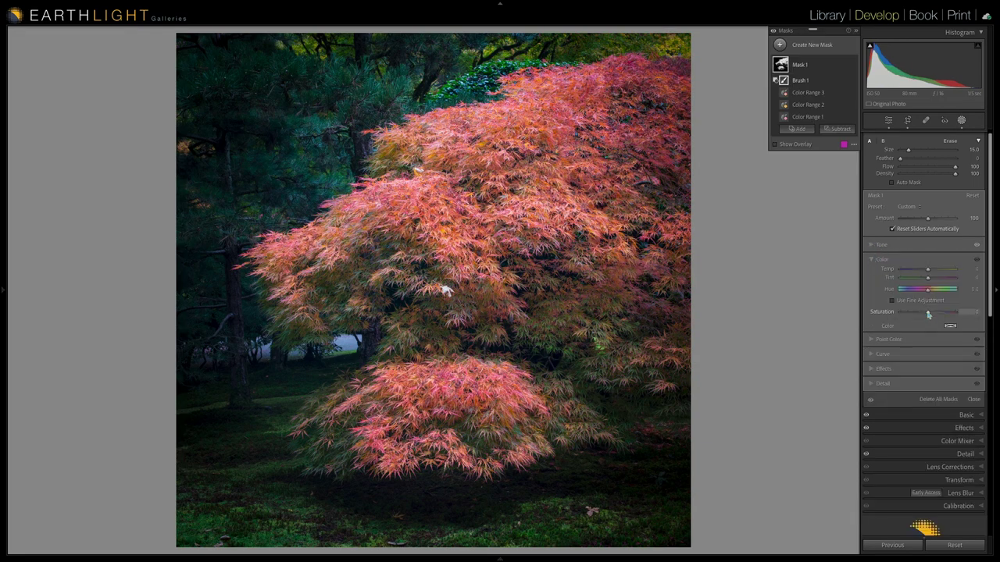
mouse_move(928, 312)
left_mouse_down()
mouse_move(937, 312)
mouse_move(926, 293)
left_mouse_up()
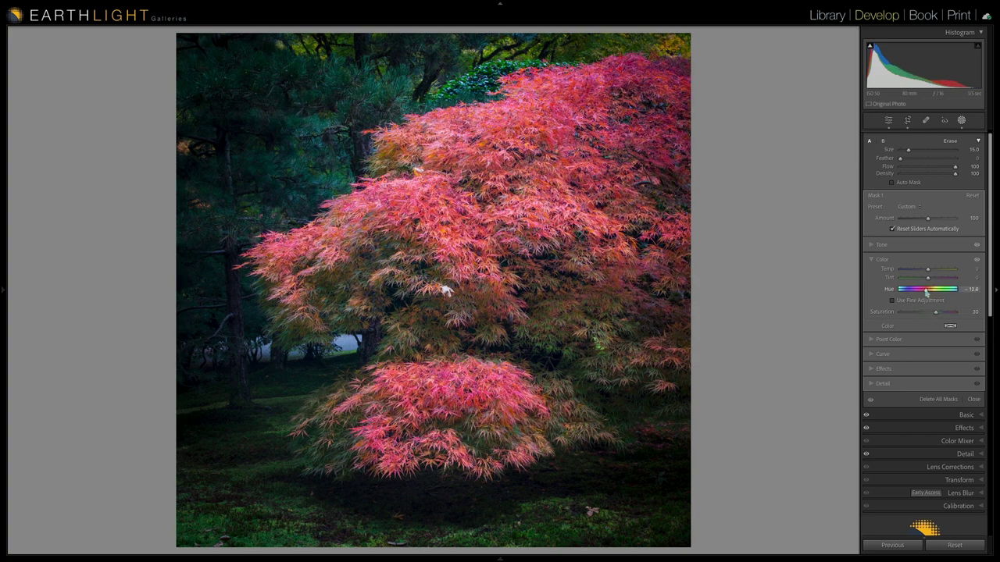